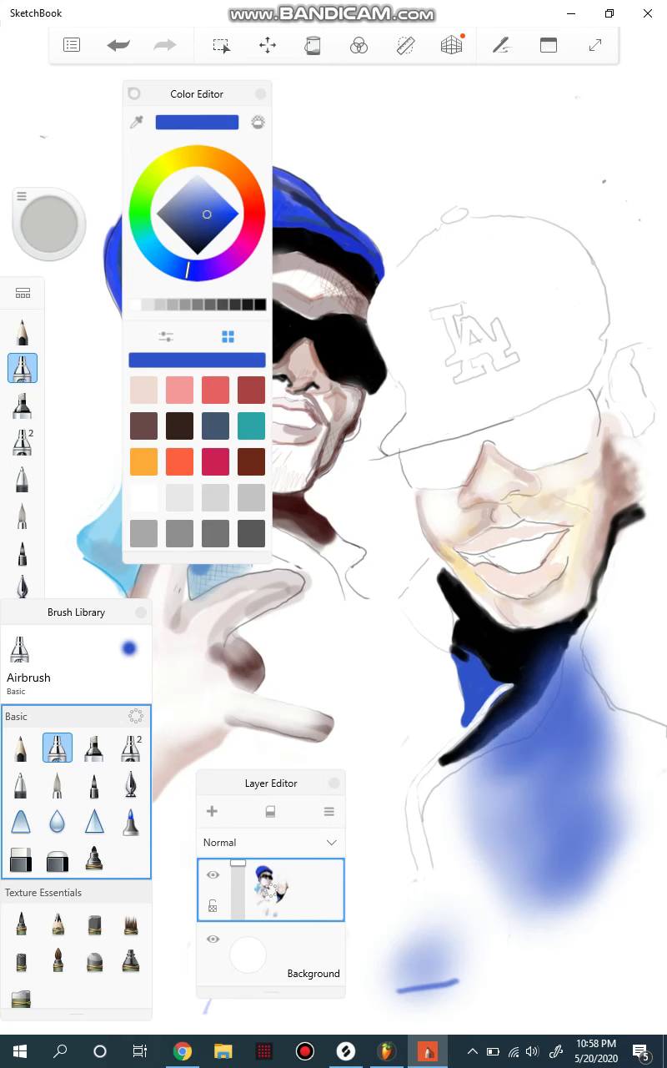
- Choose a brighter blue and shade the soft blue shirt area below the black scarf with the Paintbrush
click(224, 213)
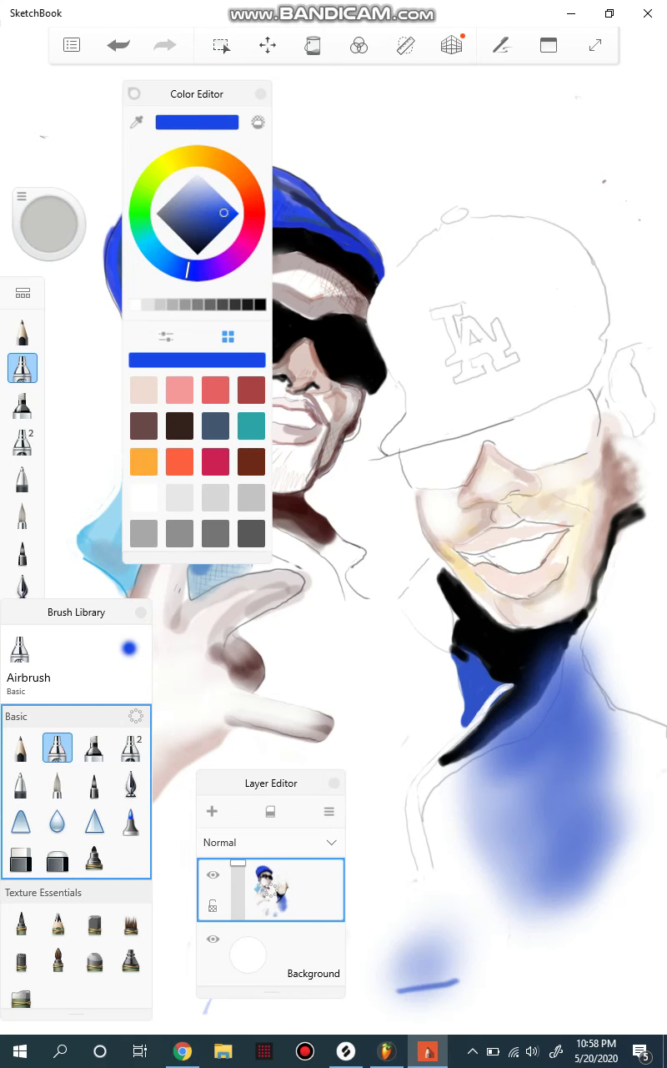
click(23, 515)
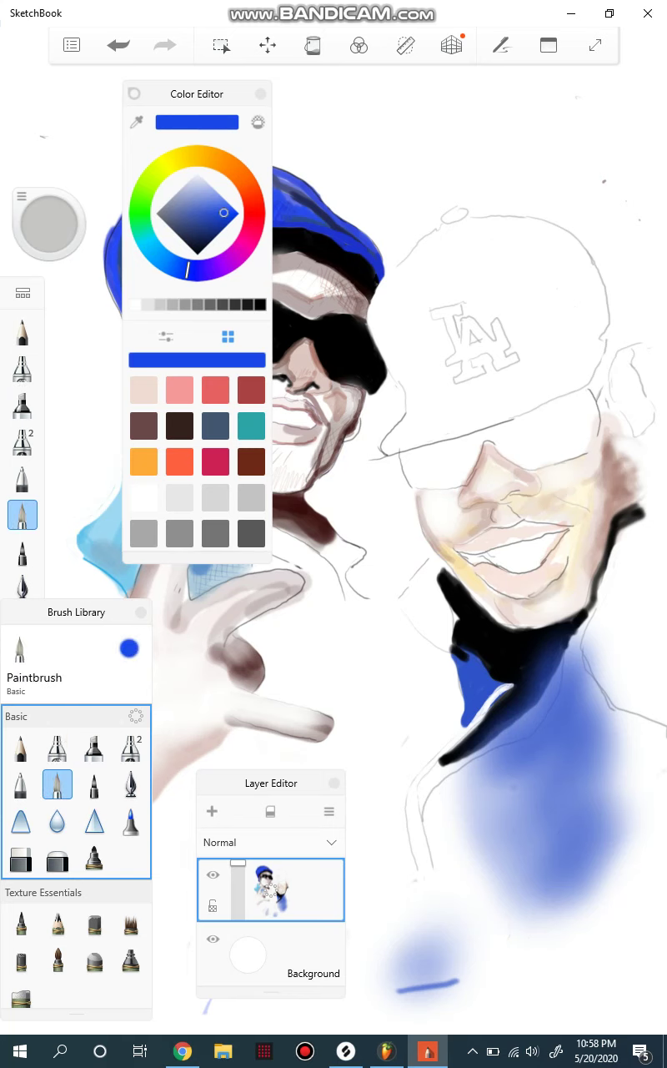
drag(464, 783, 517, 726)
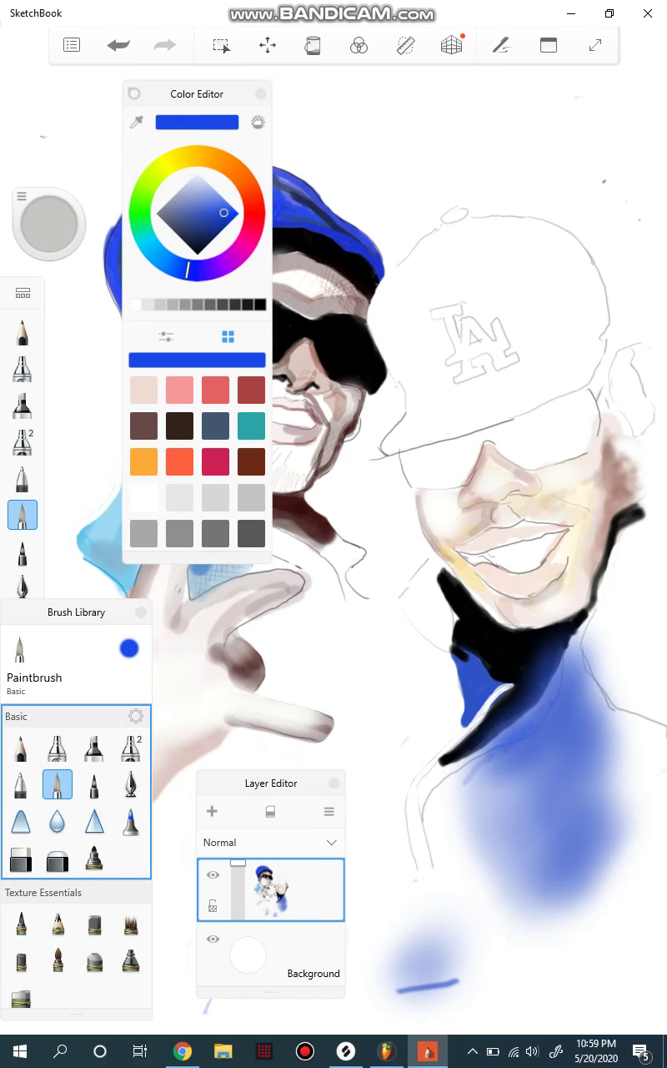
drag(561, 667, 566, 655)
mouse_move(484, 750)
mouse_down()
mouse_move(461, 773)
mouse_move(472, 777)
mouse_move(469, 784)
mouse_up()
drag(516, 762, 488, 786)
mouse_move(540, 757)
mouse_down()
mouse_move(494, 797)
mouse_move(518, 818)
mouse_up()
drag(584, 772, 537, 834)
mouse_move(586, 791)
mouse_down()
mouse_move(539, 848)
mouse_move(554, 895)
mouse_move(597, 834)
mouse_move(592, 724)
mouse_up()
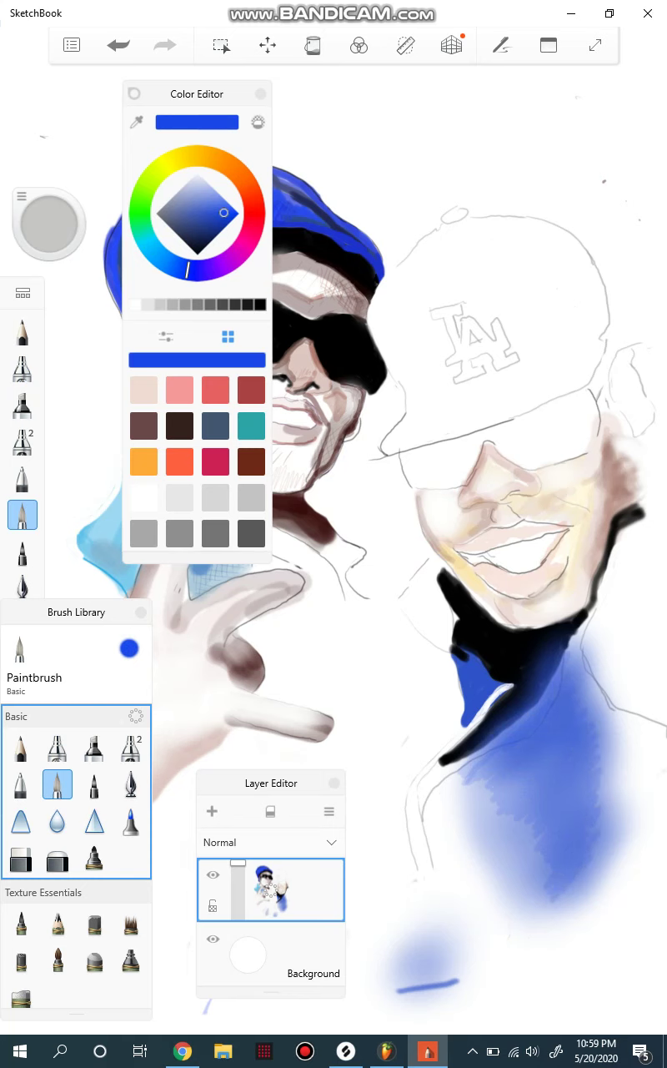
click(572, 646)
- Trim the lower edge of the blue shirt area to a clean shape with the Hard Eraser at size 33.9
click(57, 858)
click(20, 858)
drag(464, 840, 477, 803)
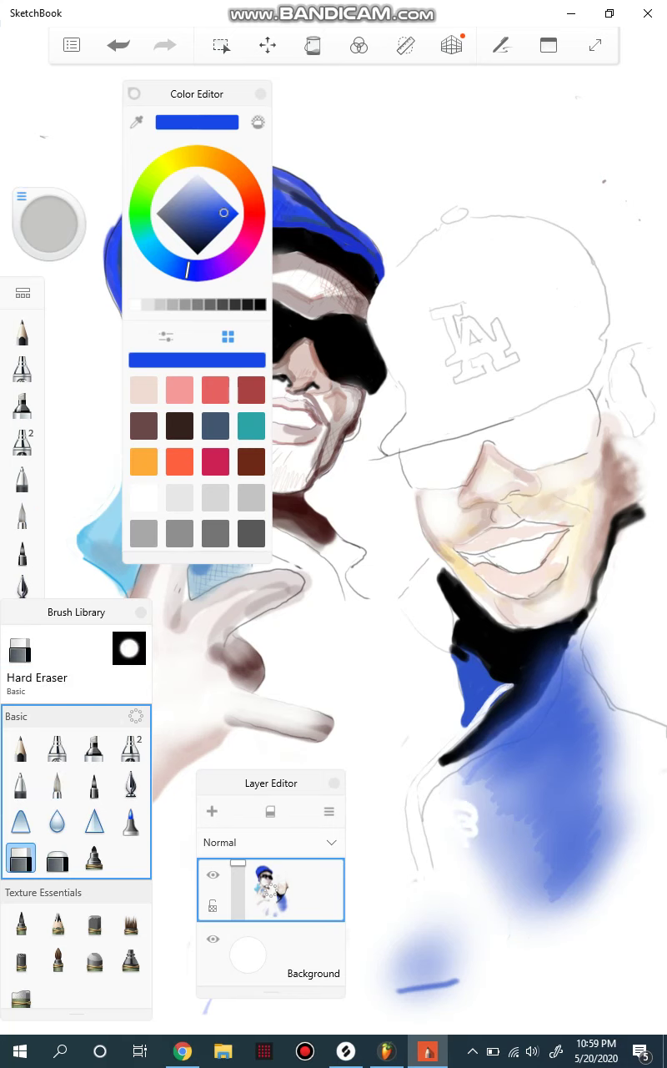
click(49, 224)
drag(28, 379, 61, 379)
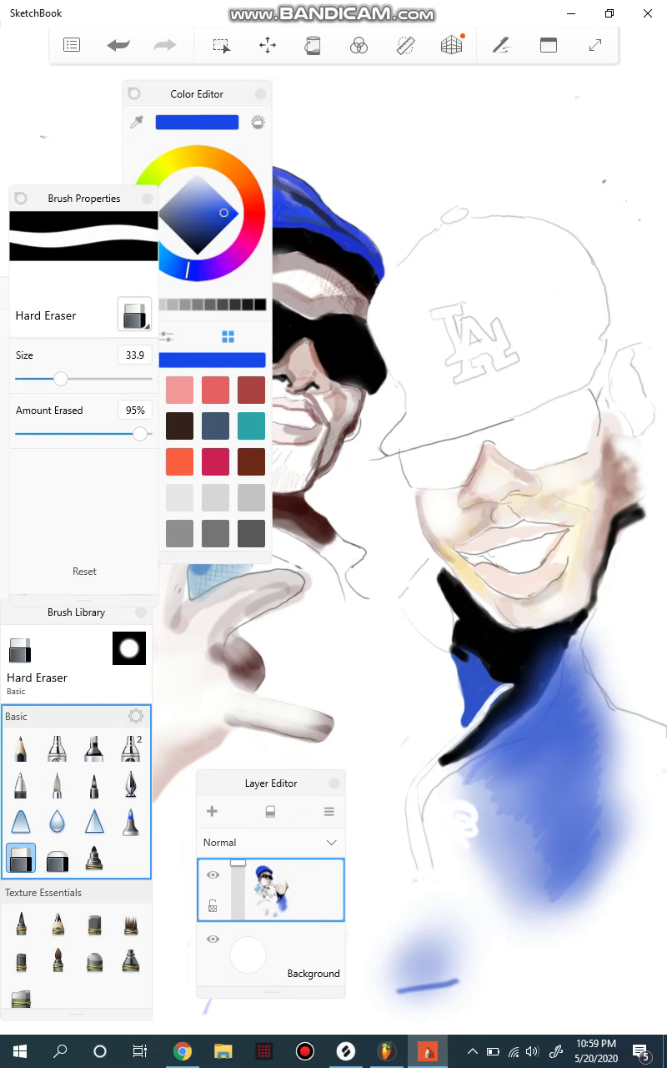
mouse_move(483, 872)
mouse_down()
mouse_move(509, 910)
mouse_move(550, 918)
mouse_move(461, 802)
mouse_move(494, 847)
mouse_move(531, 869)
mouse_move(517, 826)
mouse_move(574, 922)
mouse_move(617, 870)
mouse_up()
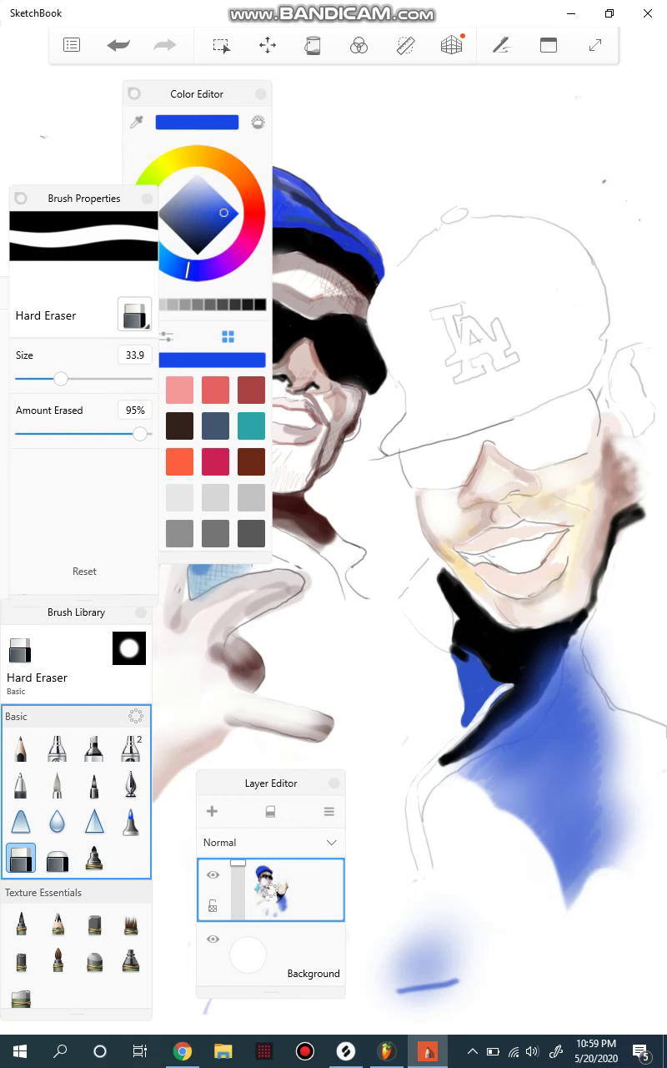
mouse_move(566, 909)
mouse_down()
mouse_move(620, 863)
mouse_move(561, 888)
mouse_up()
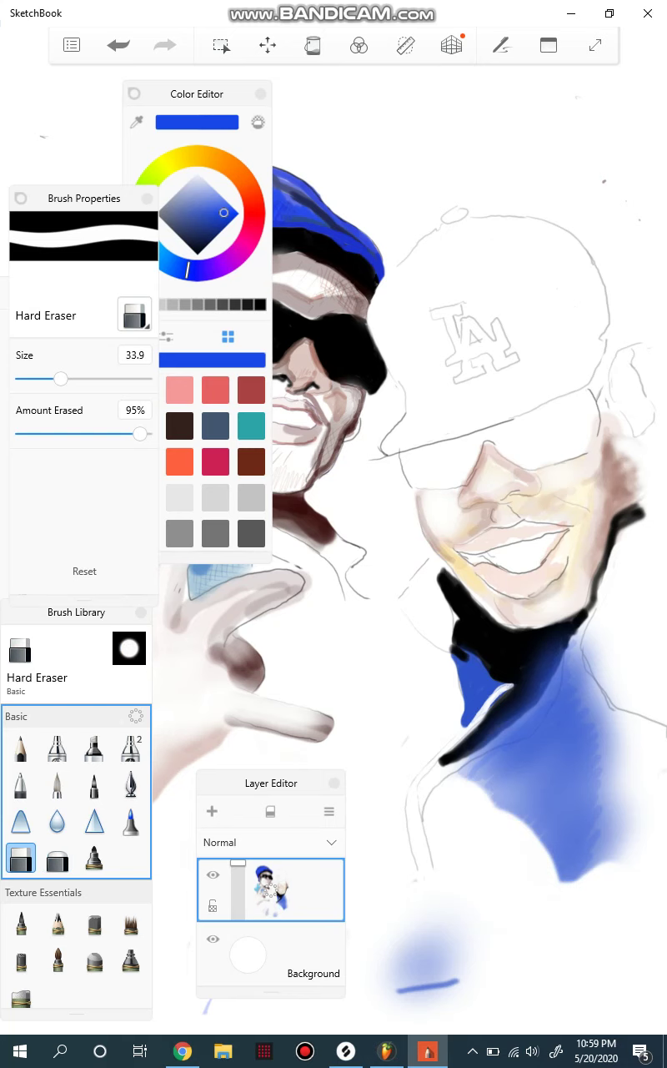
- Choose a fully saturated blue and test the Copic Extra Broad Nib on the blank canvas below the shirt
drag(229, 214, 238, 212)
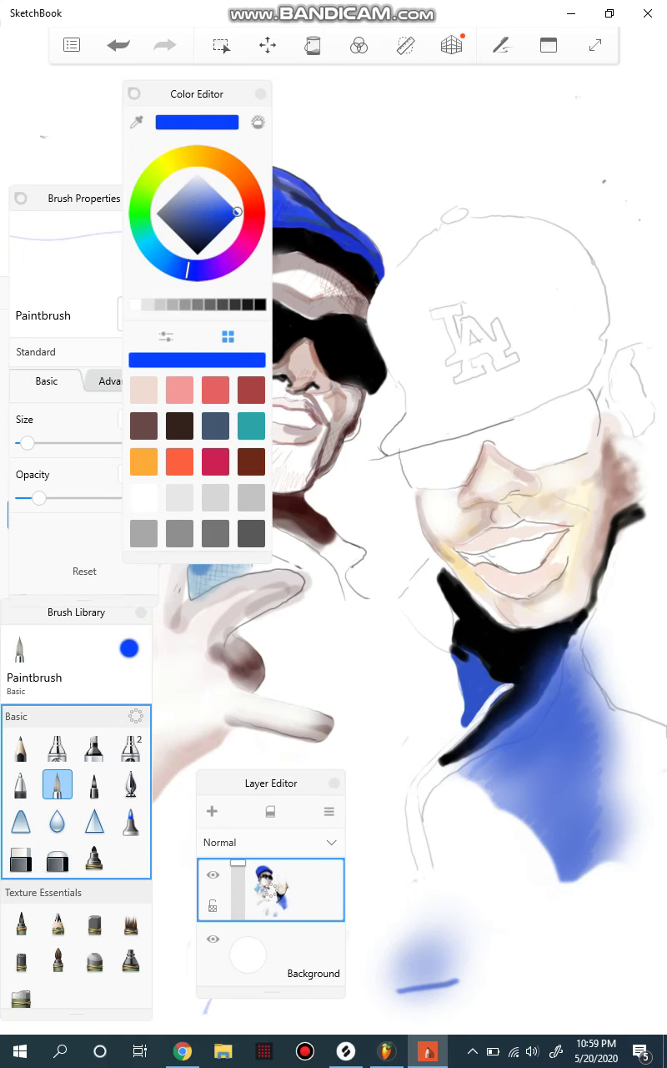
scroll(76, 818, down, 2)
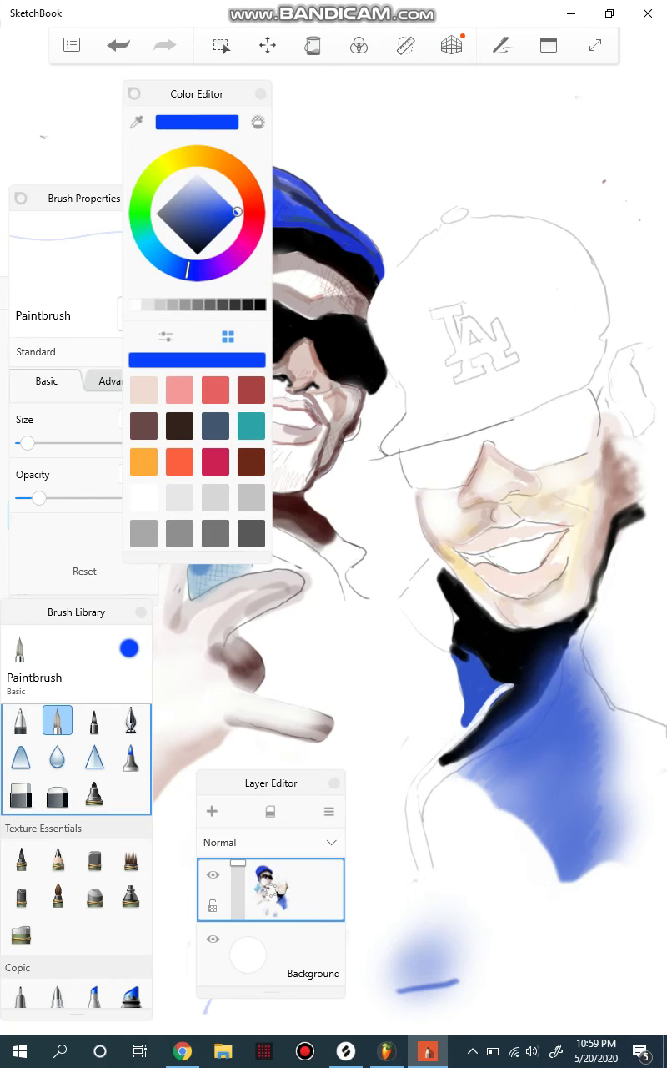
click(131, 997)
drag(474, 976, 578, 947)
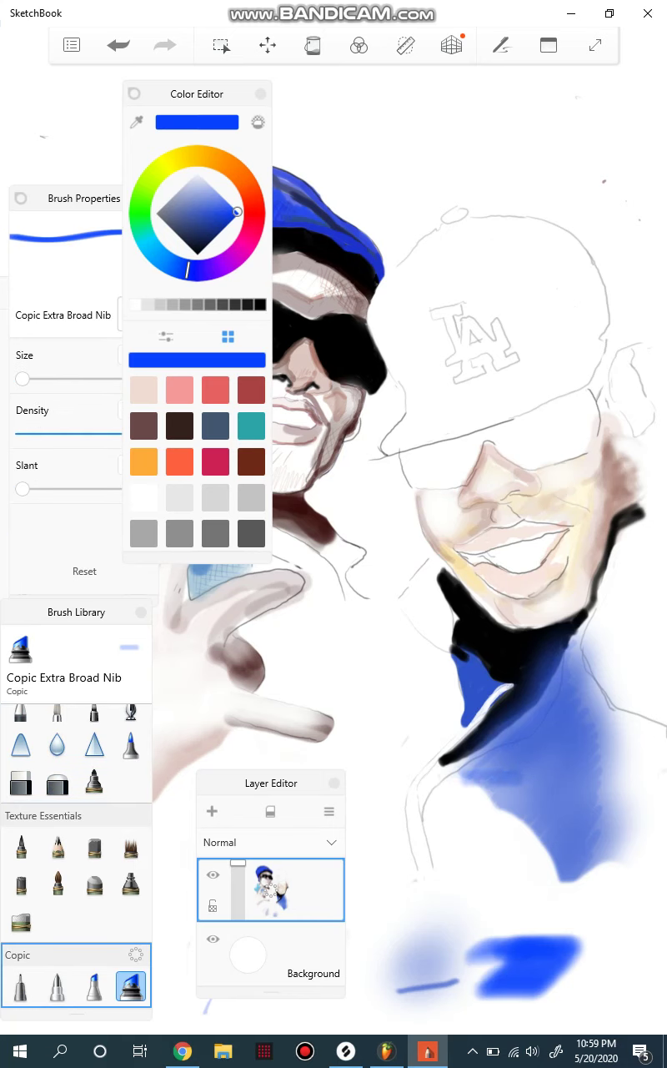
- Fill the shirt area below the scarf with solid bright blue using the Copic Extra Broad Nib
mouse_move(467, 784)
mouse_down()
mouse_move(492, 776)
mouse_move(571, 705)
mouse_move(565, 798)
mouse_move(580, 834)
mouse_up()
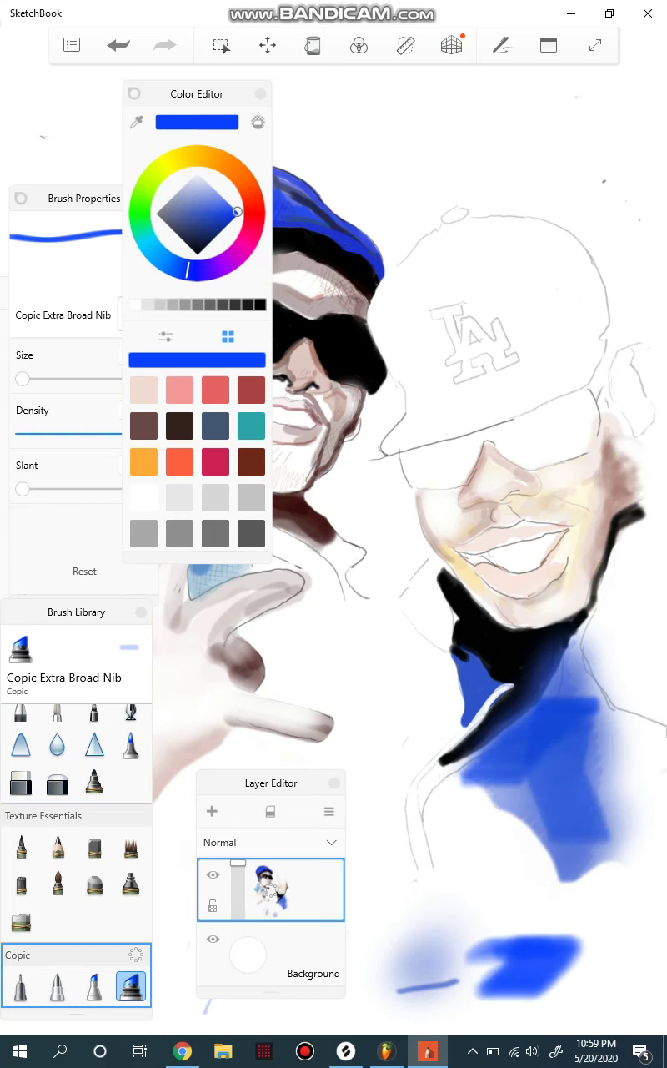
mouse_move(488, 775)
mouse_down()
mouse_move(565, 855)
mouse_move(569, 783)
mouse_move(554, 759)
mouse_move(501, 738)
mouse_move(530, 714)
mouse_move(597, 709)
mouse_move(551, 701)
mouse_move(602, 696)
mouse_up()
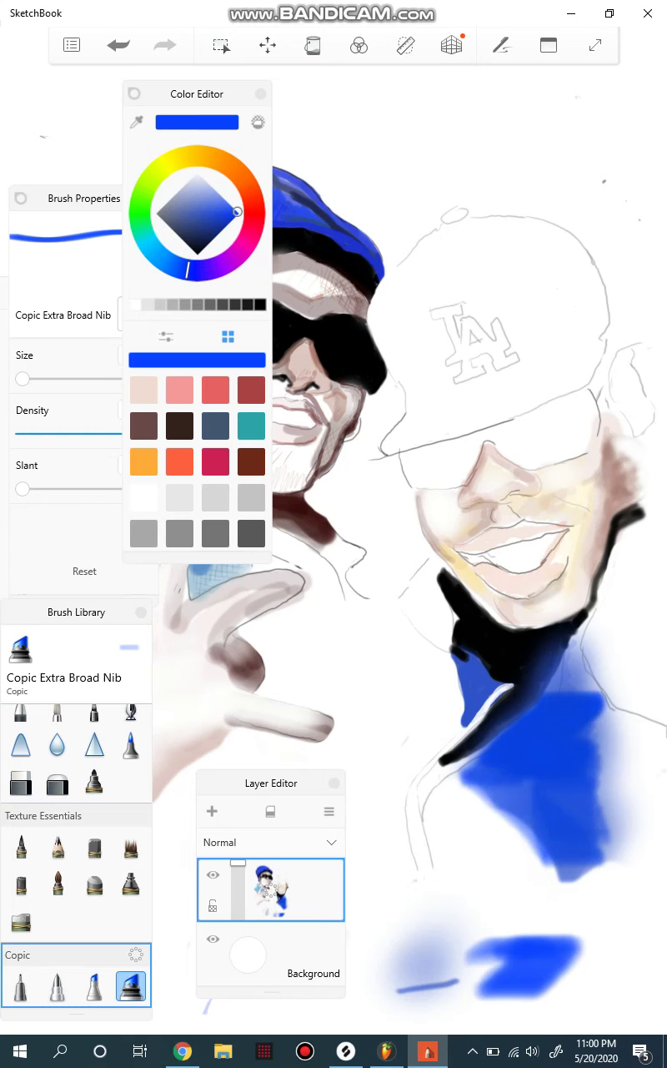
click(604, 768)
drag(575, 763, 634, 821)
drag(584, 809, 630, 838)
mouse_move(584, 722)
mouse_down()
mouse_move(630, 766)
mouse_move(621, 733)
mouse_up()
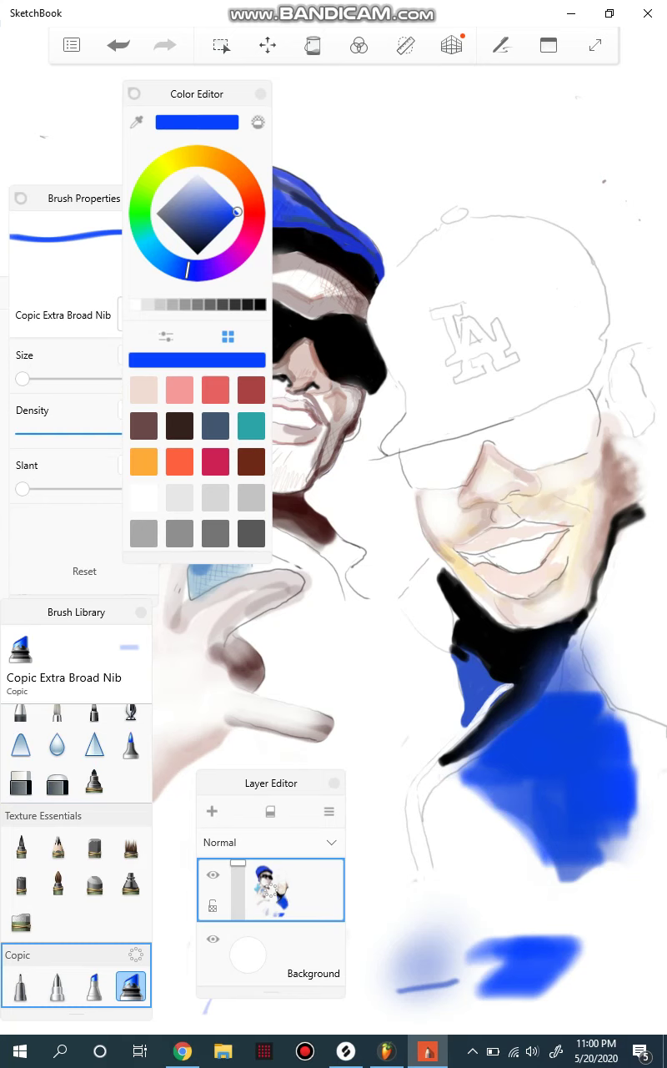
- Even out the blue inside the shirt and along its lower part with the Copic Super Brush Nib
click(131, 744)
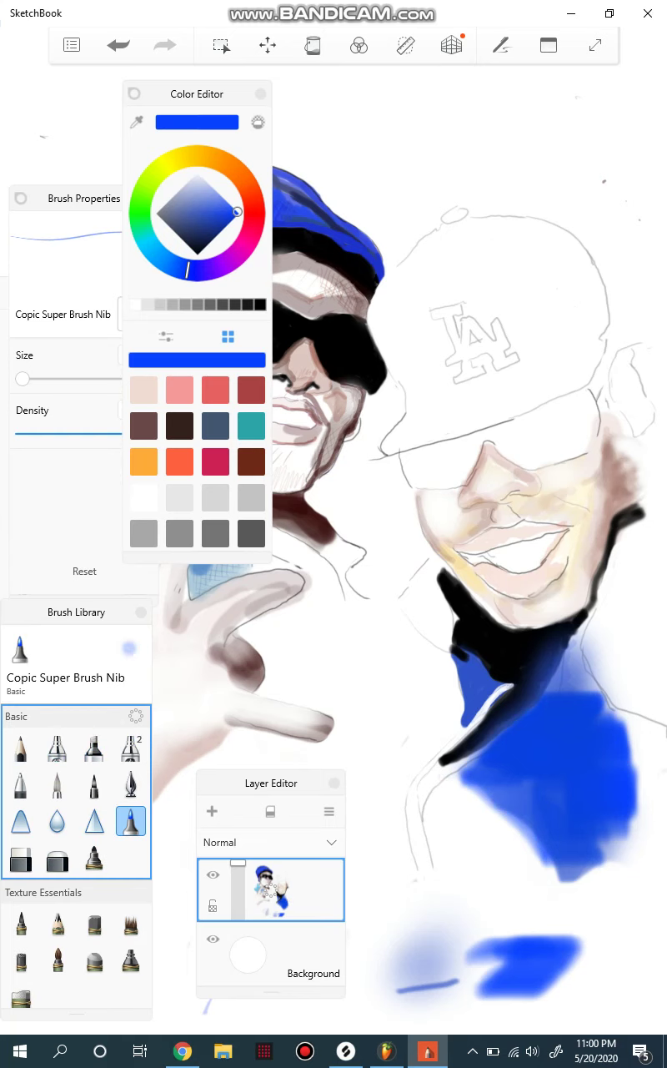
mouse_move(565, 692)
mouse_down()
mouse_move(566, 676)
mouse_move(548, 692)
mouse_move(560, 674)
mouse_up()
mouse_move(565, 663)
mouse_down()
mouse_move(564, 688)
mouse_move(569, 676)
mouse_move(559, 666)
mouse_up()
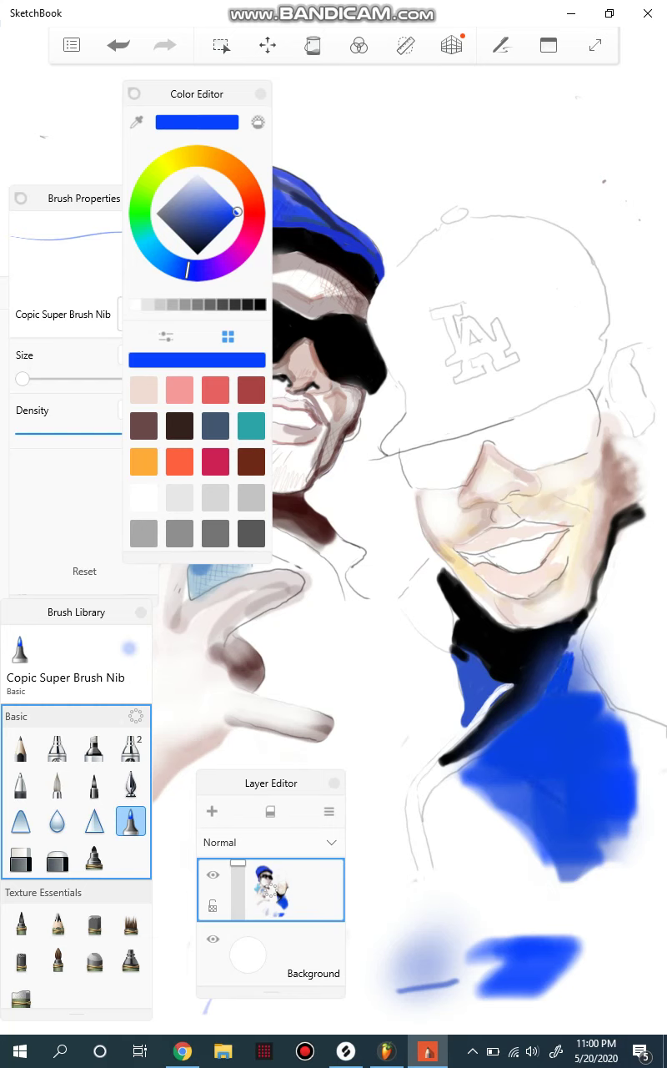
mouse_move(532, 781)
mouse_down()
mouse_move(515, 799)
mouse_move(509, 823)
mouse_move(527, 818)
mouse_up()
mouse_move(496, 785)
mouse_down()
mouse_move(526, 821)
mouse_move(494, 786)
mouse_up()
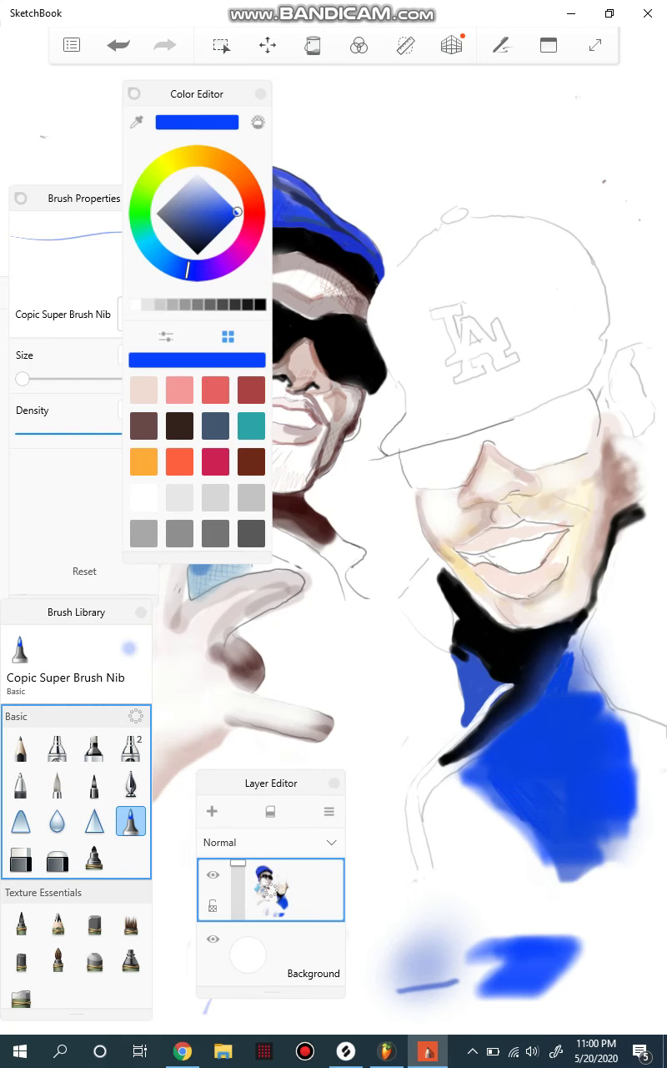
drag(529, 824, 539, 840)
drag(598, 833, 595, 849)
- Extend the bright blue up to the shirt's upper tip beside the black scarf
drag(566, 653, 577, 649)
mouse_move(577, 649)
mouse_down()
mouse_move(609, 719)
mouse_move(601, 719)
mouse_move(587, 695)
mouse_move(591, 690)
mouse_up()
mouse_move(573, 652)
mouse_down()
mouse_move(587, 679)
mouse_move(579, 658)
mouse_move(575, 678)
mouse_up()
mouse_move(577, 670)
mouse_down()
mouse_move(576, 693)
mouse_move(569, 683)
mouse_move(581, 691)
mouse_up()
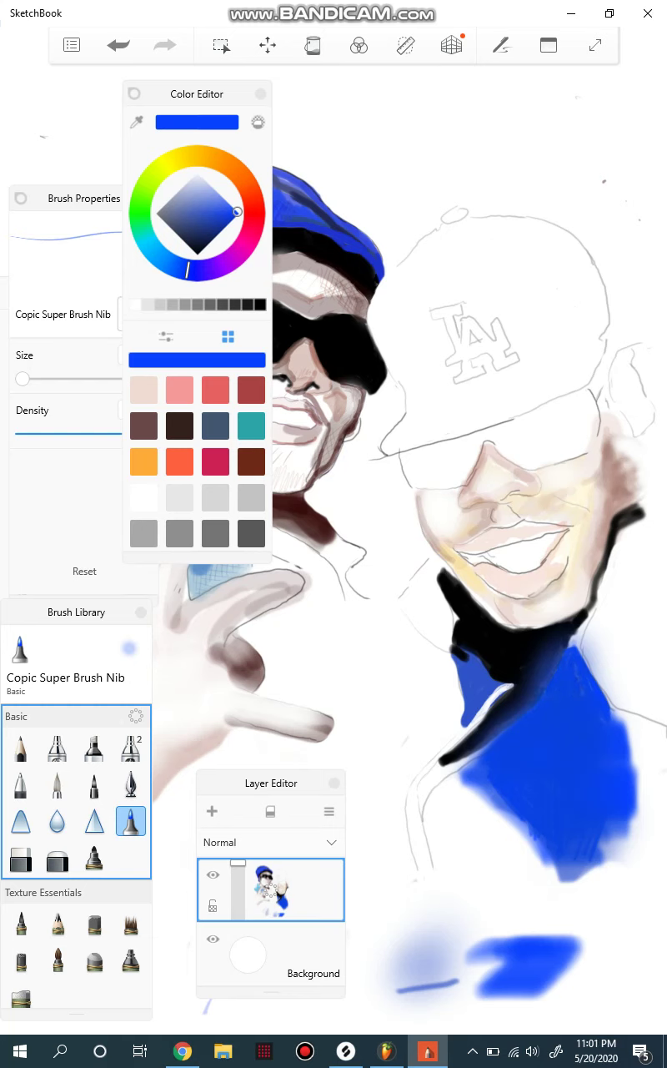
drag(585, 651, 576, 675)
- Erase the ragged blue edges around the shirt with the Hard Eraser to leave a crisp pointed outline
click(20, 858)
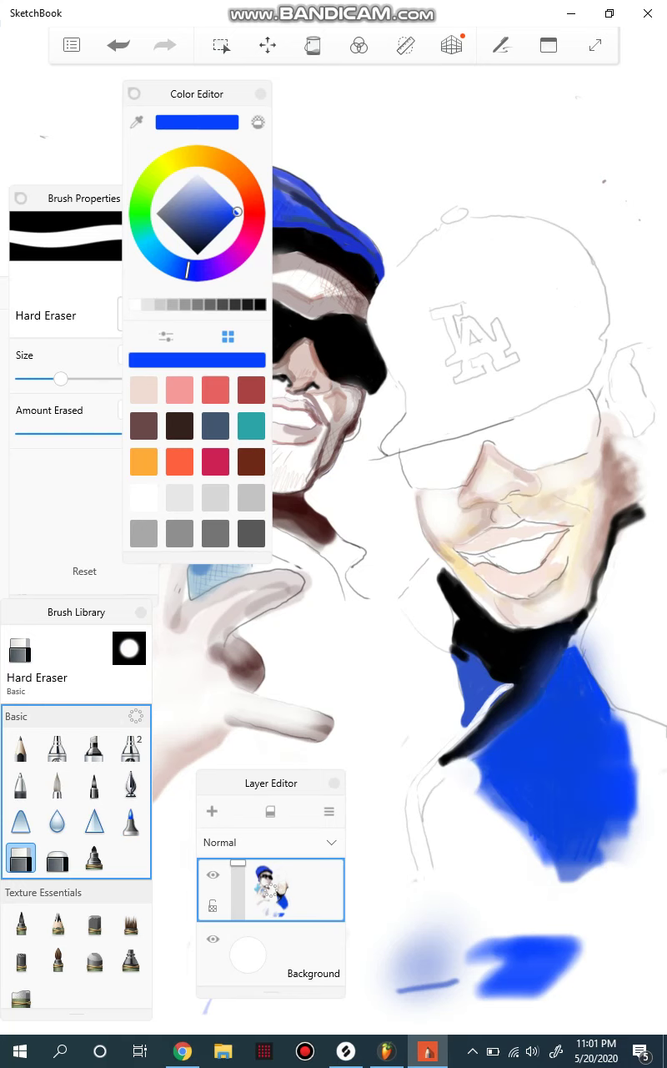
mouse_move(482, 780)
mouse_down()
mouse_move(514, 830)
mouse_move(570, 887)
mouse_move(601, 868)
mouse_move(638, 794)
mouse_up()
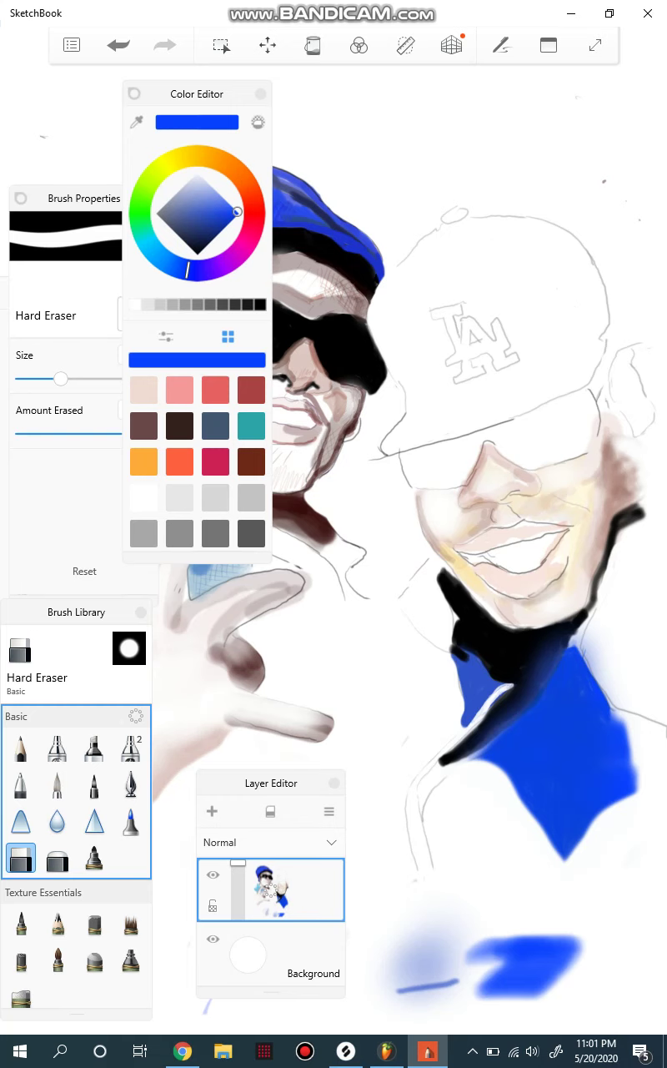
- Check the running recording in Bandicam and return to the SketchBook drawing
click(473, 1051)
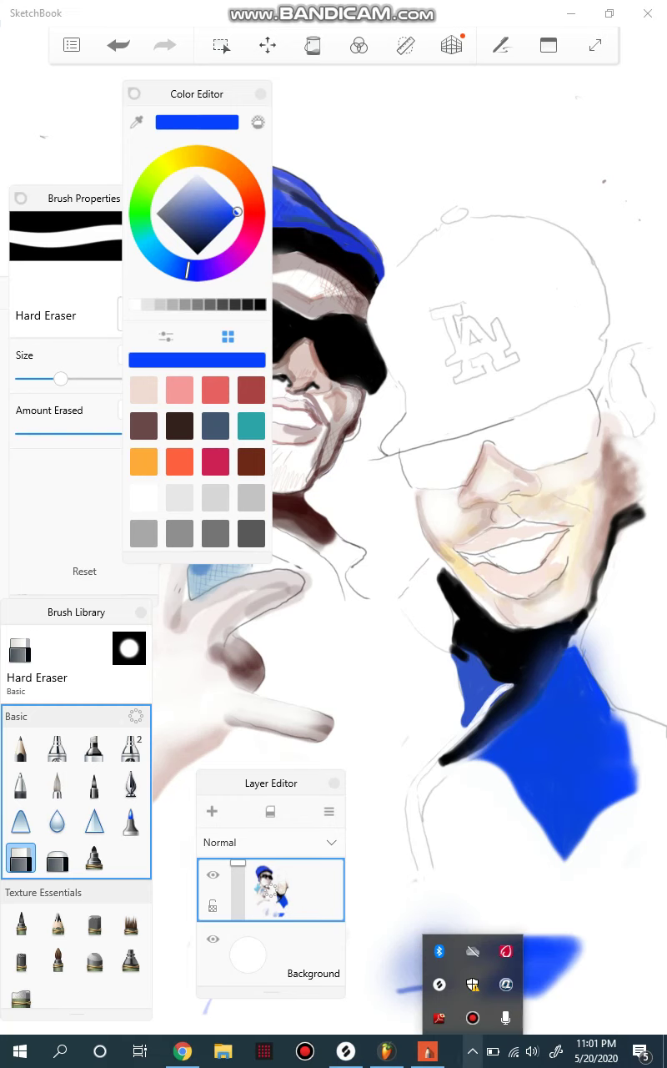
click(473, 1017)
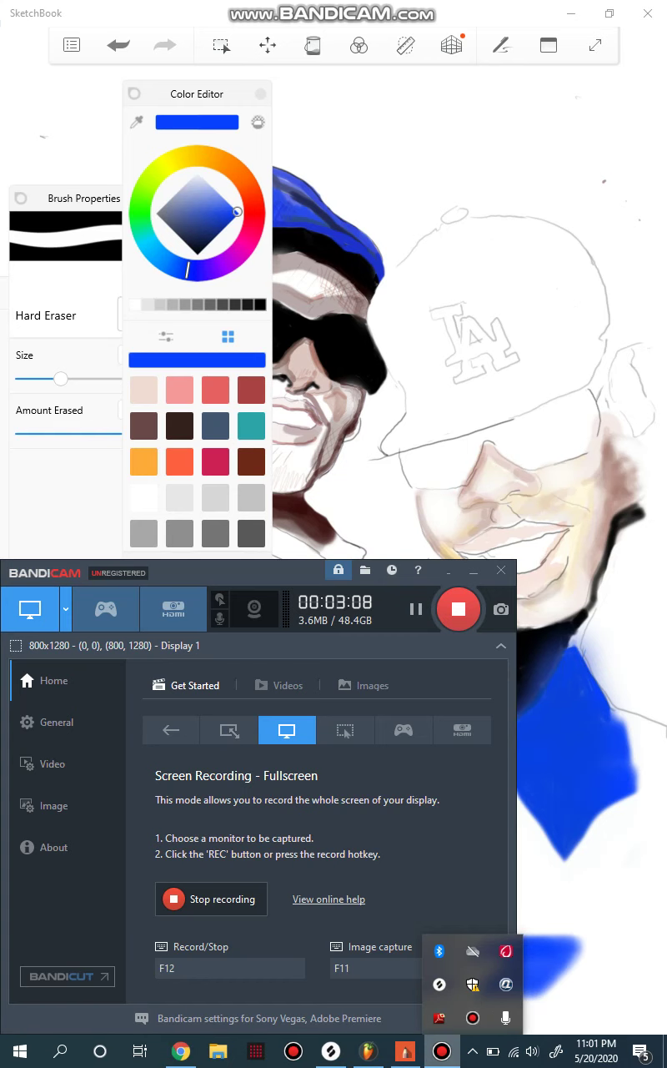
click(442, 1051)
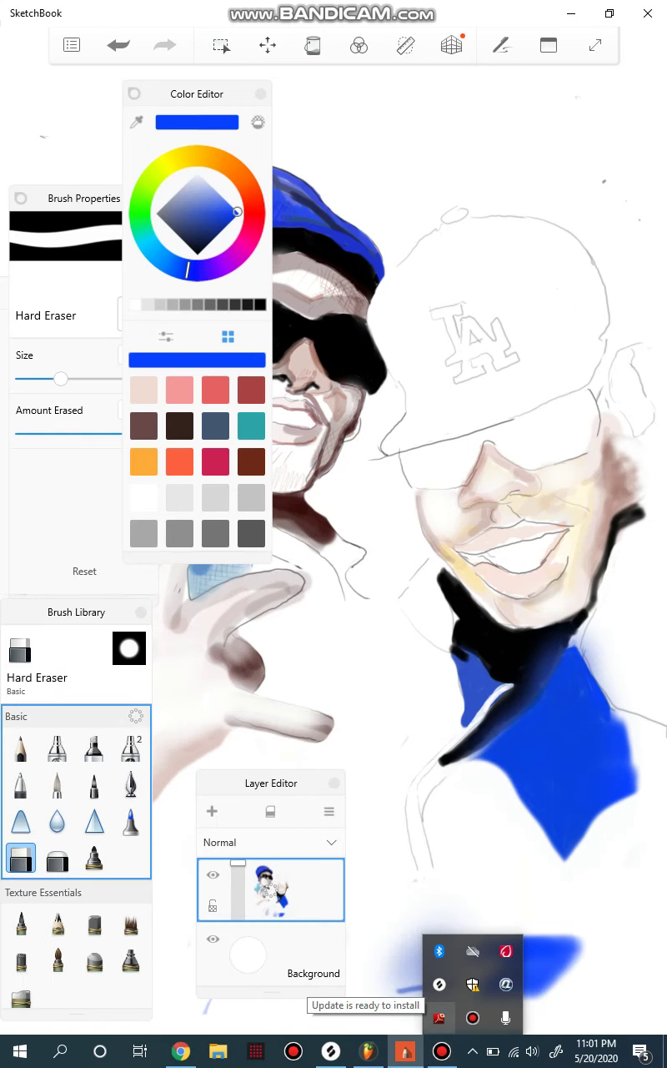
- Choose black and test the Copic Super Brush Nib, Marker, Chisel Tip Pen and Dry Marker on the blank canvas beside the blue swatch
click(261, 305)
click(131, 821)
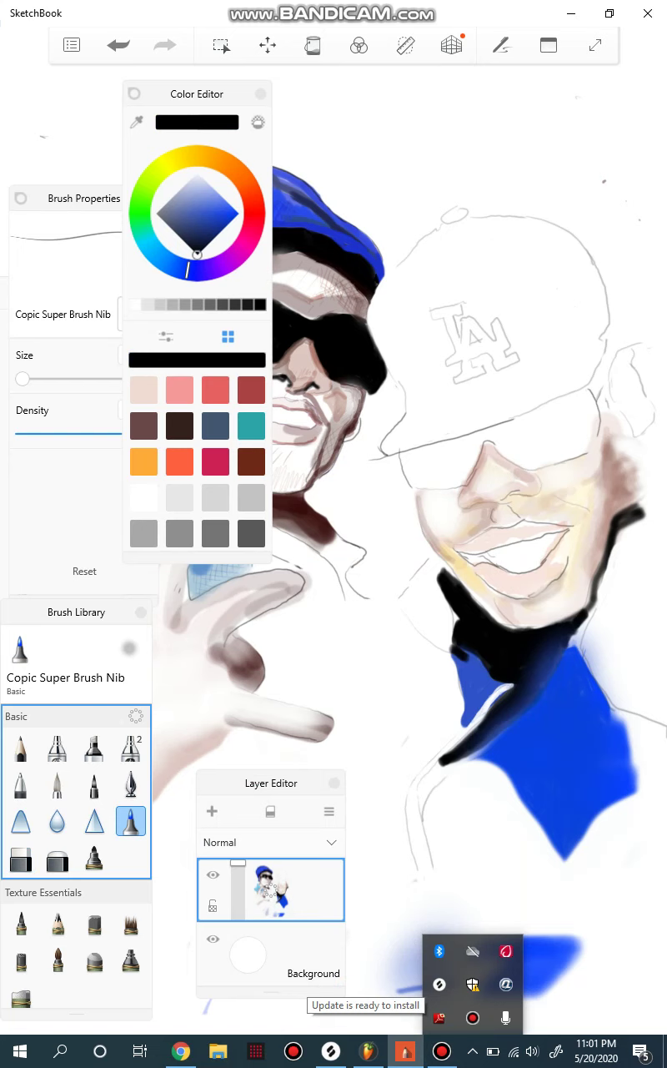
drag(582, 978, 610, 951)
click(94, 747)
mouse_move(606, 943)
mouse_down()
mouse_move(627, 914)
mouse_move(604, 941)
mouse_move(615, 928)
mouse_move(602, 955)
mouse_up()
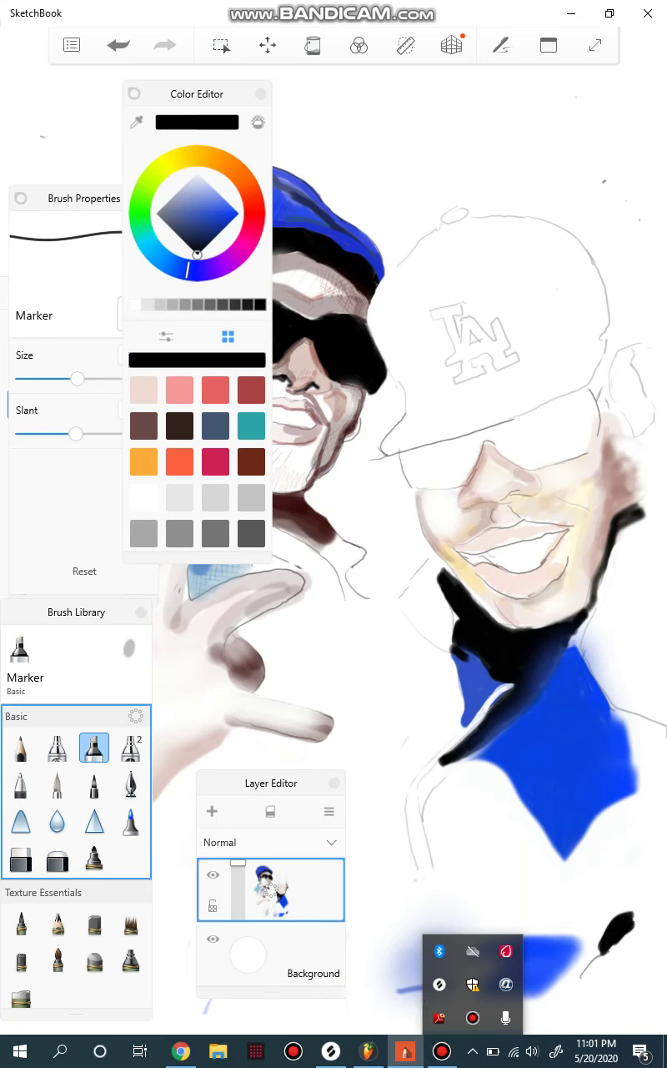
click(130, 747)
drag(610, 915, 601, 918)
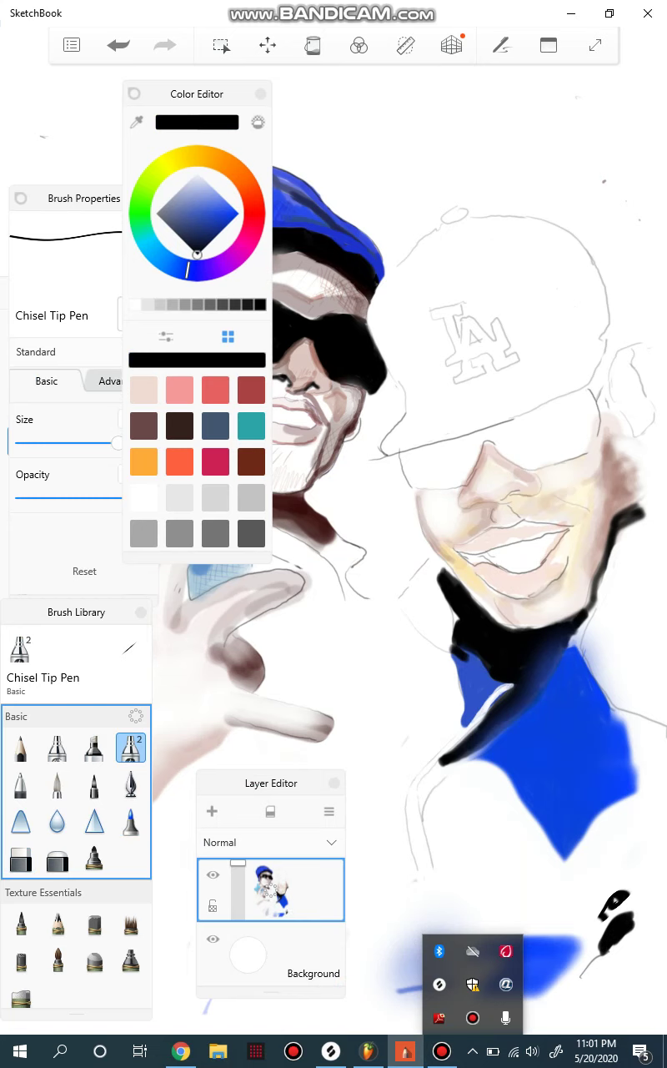
click(93, 858)
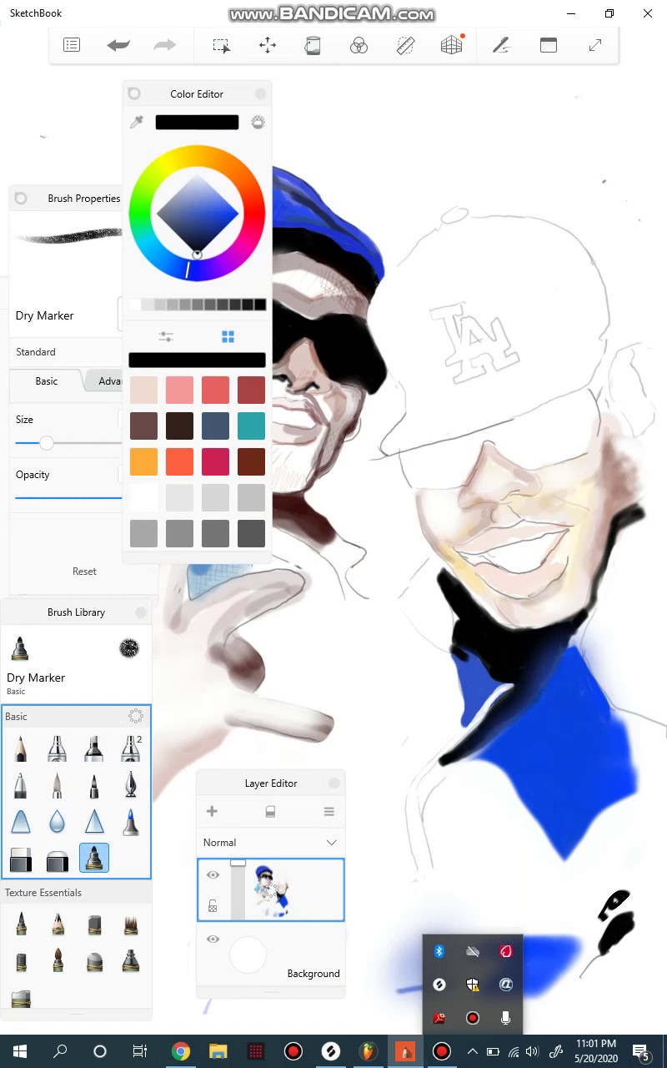
mouse_move(598, 889)
mouse_down()
mouse_move(587, 912)
mouse_move(604, 896)
mouse_move(617, 855)
mouse_move(650, 863)
mouse_move(618, 984)
mouse_up()
drag(659, 926, 592, 1001)
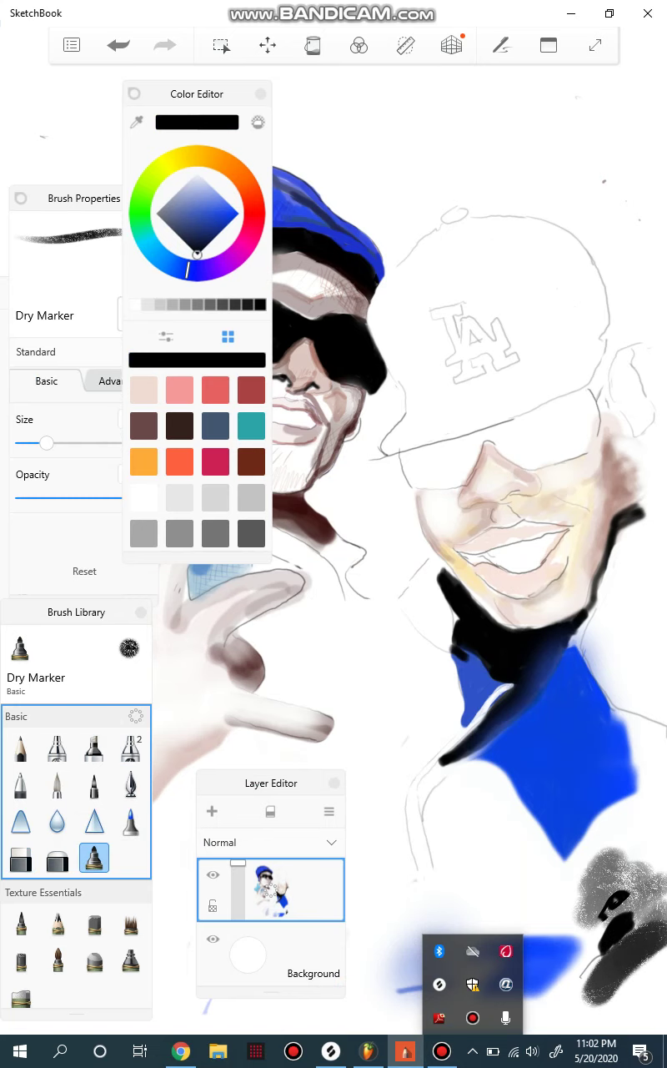
- Draw the black sunglasses frame under the LA cap's brim with the Dry Marker at size 10.2, starting to fill one lens
drag(47, 443, 40, 443)
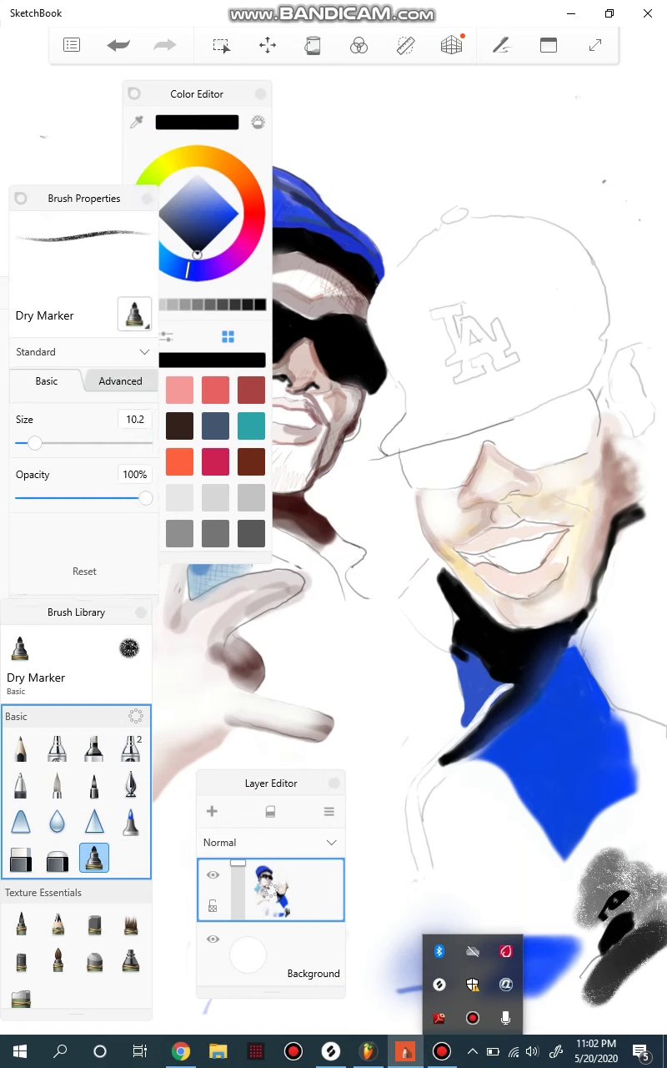
mouse_move(542, 417)
mouse_down()
mouse_move(513, 426)
mouse_move(587, 390)
mouse_move(539, 413)
mouse_up()
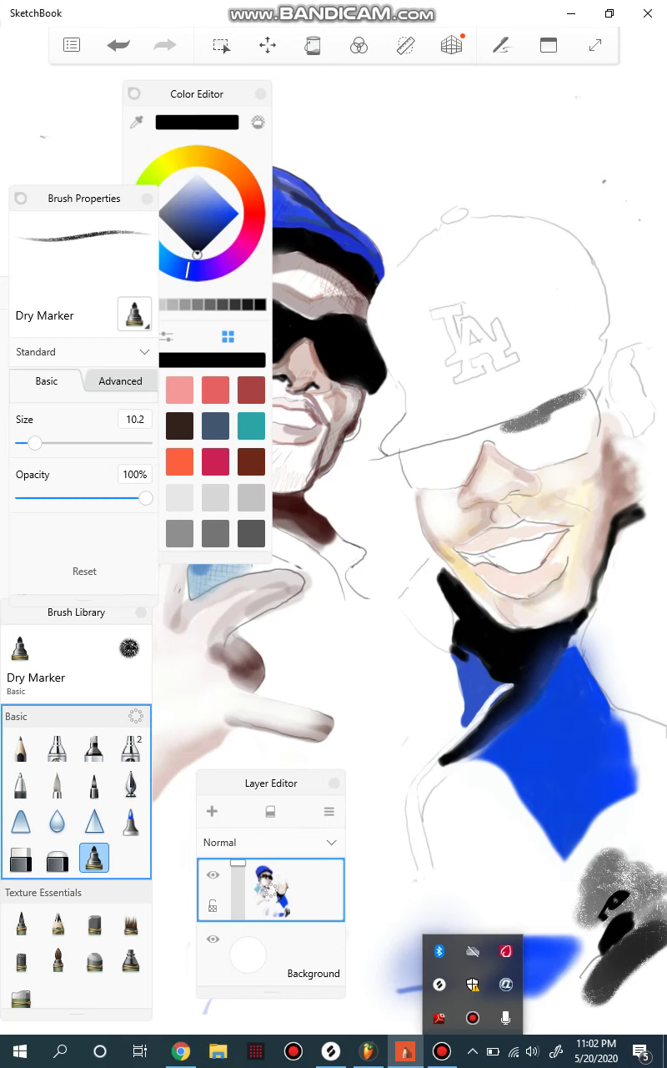
mouse_move(403, 460)
mouse_down()
mouse_move(506, 422)
mouse_move(525, 421)
mouse_up()
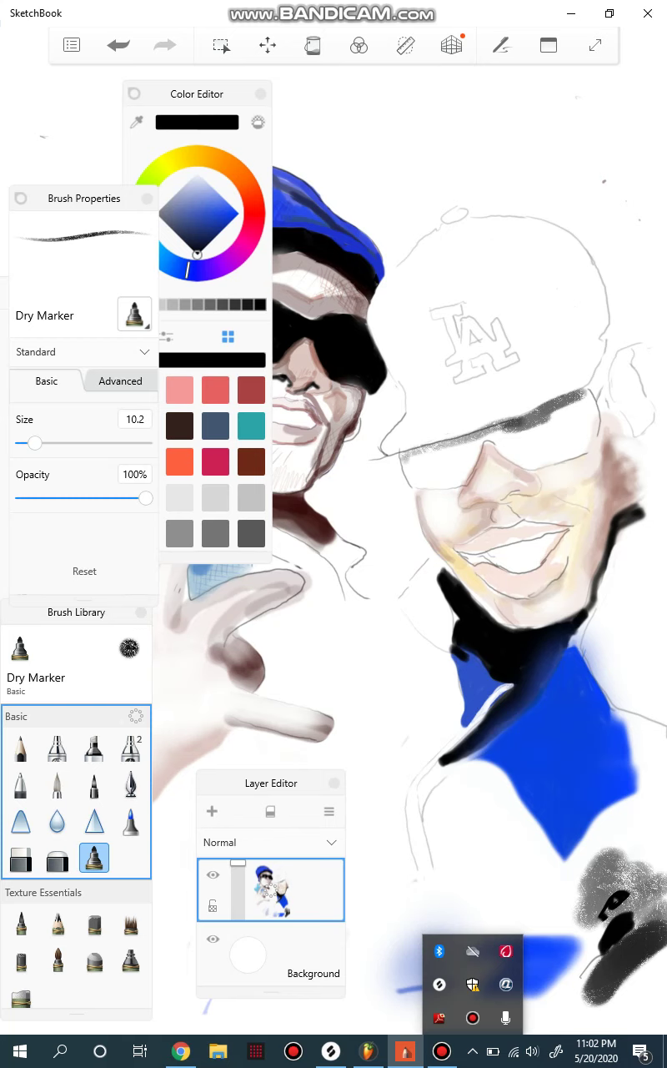
mouse_move(483, 443)
mouse_down()
mouse_move(454, 486)
mouse_move(414, 484)
mouse_move(407, 456)
mouse_move(532, 427)
mouse_up()
mouse_move(489, 439)
mouse_down()
mouse_move(536, 468)
mouse_move(557, 469)
mouse_move(596, 437)
mouse_move(591, 384)
mouse_move(584, 392)
mouse_move(609, 375)
mouse_move(607, 368)
mouse_move(602, 380)
mouse_move(613, 360)
mouse_move(596, 394)
mouse_move(534, 421)
mouse_move(522, 433)
mouse_move(563, 417)
mouse_move(510, 444)
mouse_move(538, 435)
mouse_move(497, 450)
mouse_move(505, 432)
mouse_move(517, 427)
mouse_move(531, 458)
mouse_move(584, 442)
mouse_move(544, 443)
mouse_move(573, 429)
mouse_move(538, 421)
mouse_move(574, 410)
mouse_move(515, 465)
mouse_up()
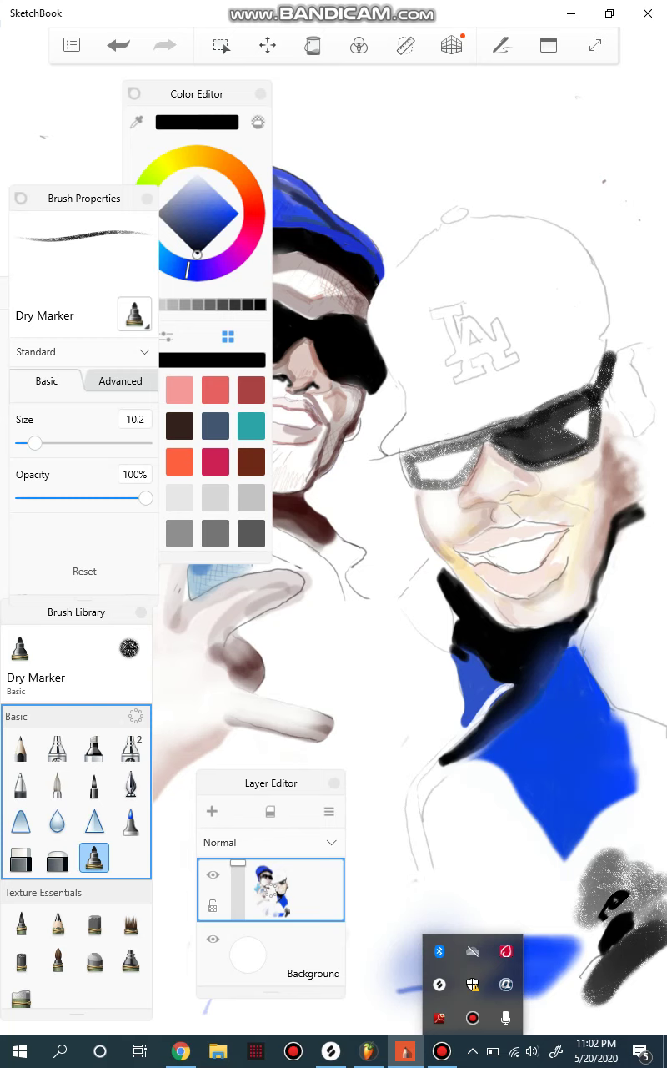
- Darken the top of the sunglasses frame and fill the lens nearest the ear with solid black
mouse_move(453, 453)
mouse_down()
mouse_move(429, 462)
mouse_move(416, 454)
mouse_move(509, 425)
mouse_move(489, 433)
mouse_up()
mouse_move(451, 442)
mouse_down()
mouse_move(493, 437)
mouse_move(529, 416)
mouse_move(582, 410)
mouse_up()
drag(536, 430, 583, 411)
mouse_move(544, 435)
mouse_down()
mouse_move(579, 420)
mouse_move(580, 426)
mouse_move(586, 408)
mouse_up()
drag(553, 413, 587, 393)
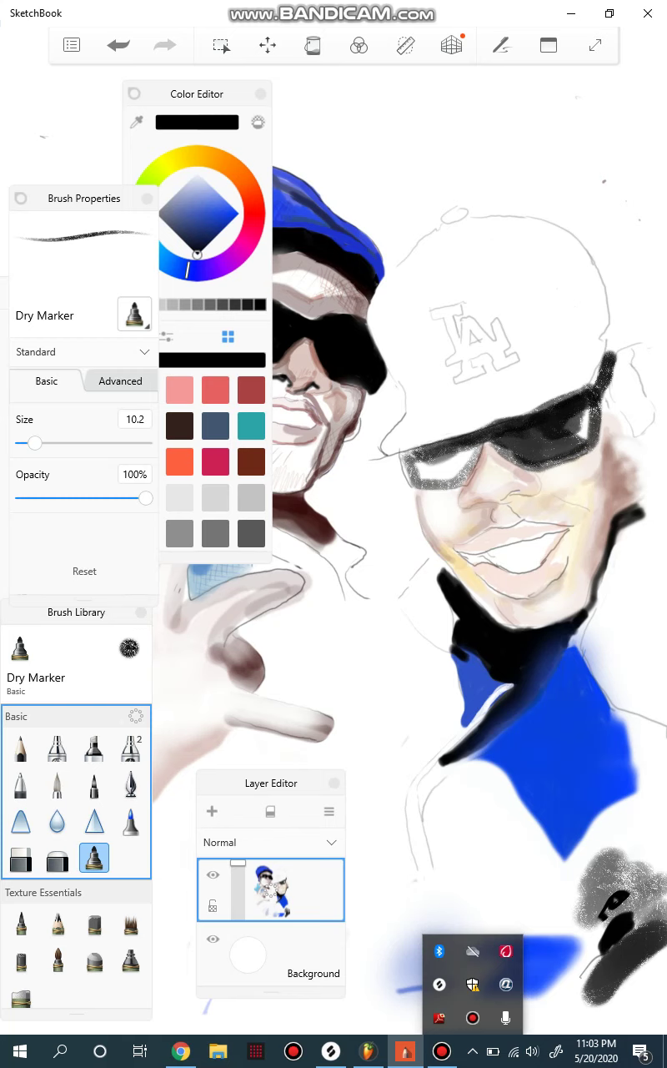
mouse_move(565, 434)
mouse_down()
mouse_move(579, 411)
mouse_move(595, 403)
mouse_move(587, 438)
mouse_move(565, 421)
mouse_up()
mouse_move(519, 450)
mouse_down()
mouse_move(546, 427)
mouse_move(511, 426)
mouse_up()
mouse_move(497, 453)
mouse_down()
mouse_move(524, 443)
mouse_move(508, 452)
mouse_move(534, 453)
mouse_up()
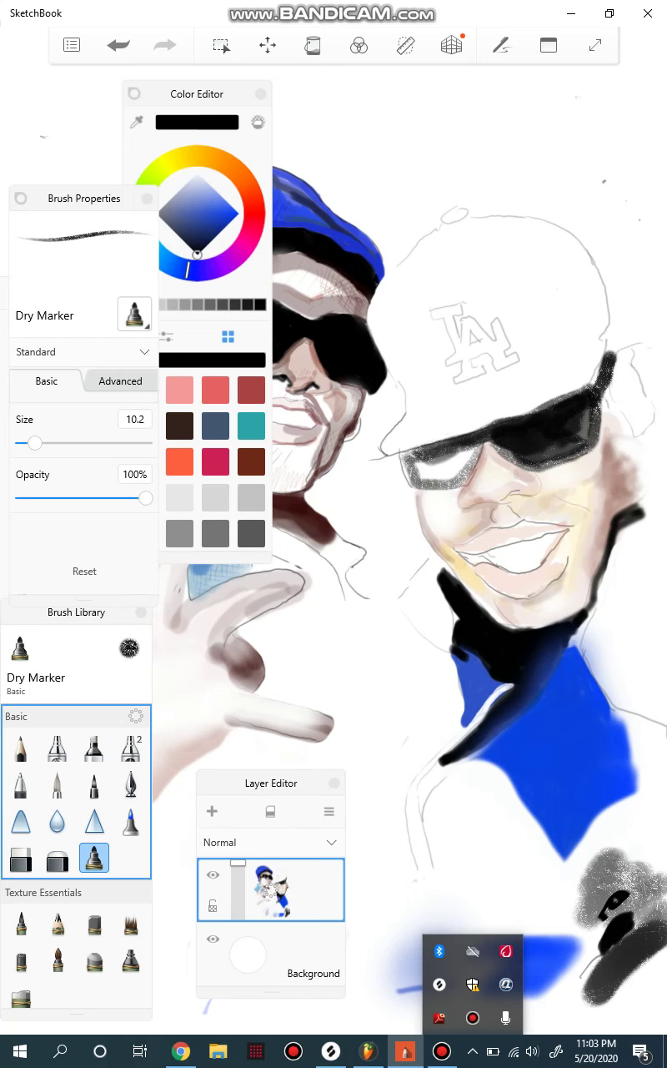
- Set the Copic Super Brush Nib to size 6.6, test it on the black swatch, and thicken the sunglasses' upper frame in black
click(130, 821)
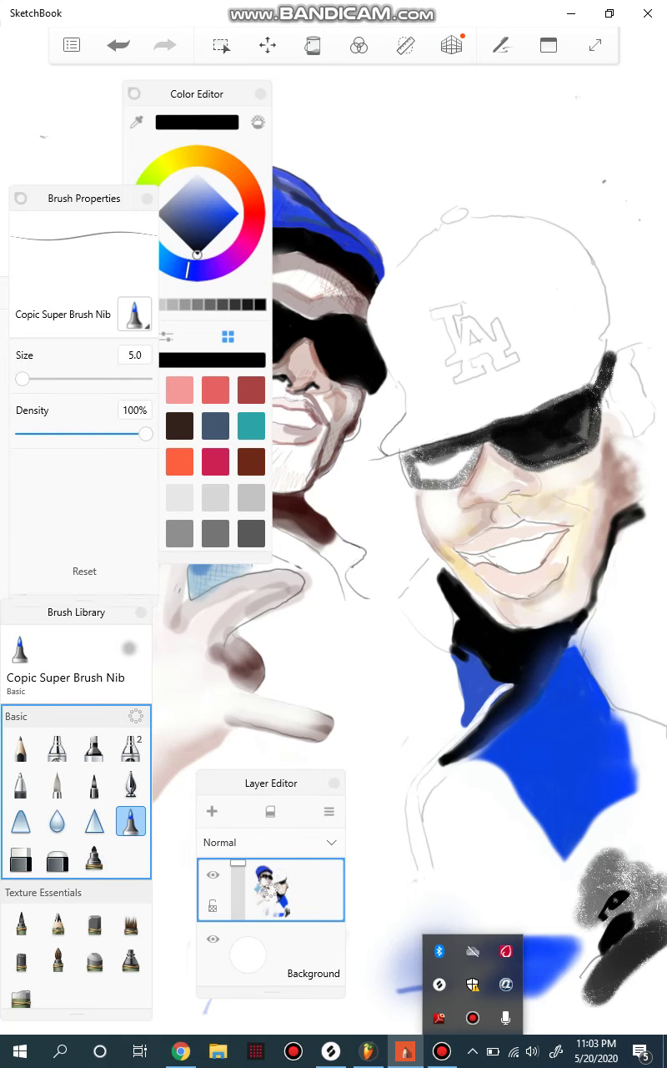
drag(23, 378, 73, 378)
mouse_move(604, 883)
mouse_down()
mouse_move(610, 858)
mouse_move(639, 864)
mouse_move(622, 878)
mouse_up()
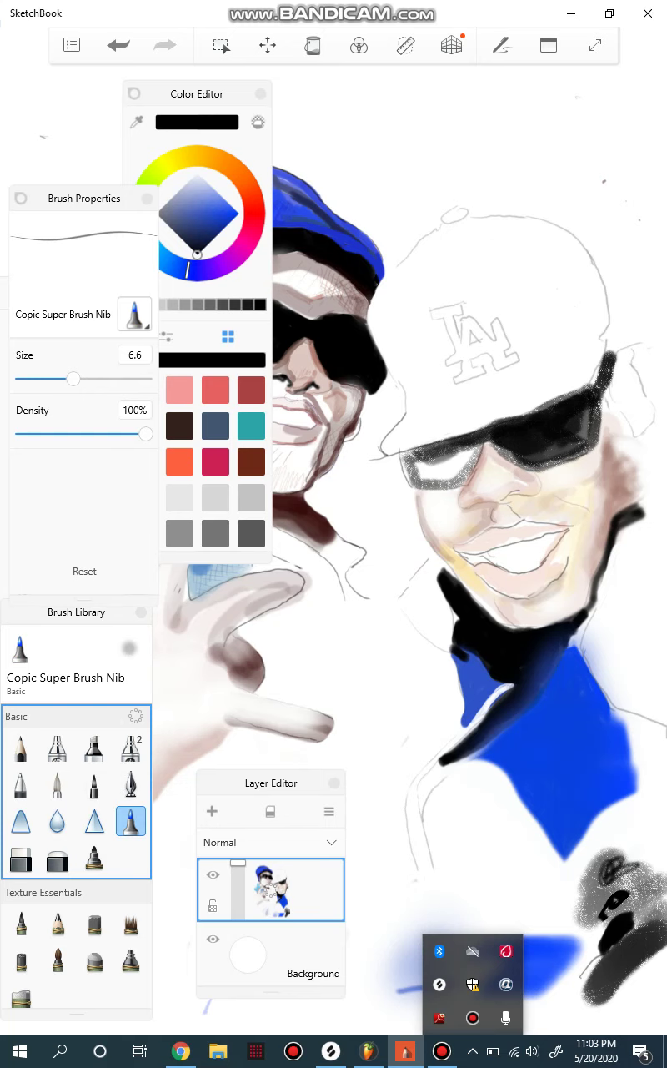
mouse_move(431, 465)
mouse_down()
mouse_move(484, 436)
mouse_move(482, 428)
mouse_move(496, 426)
mouse_move(492, 434)
mouse_up()
drag(438, 450, 458, 442)
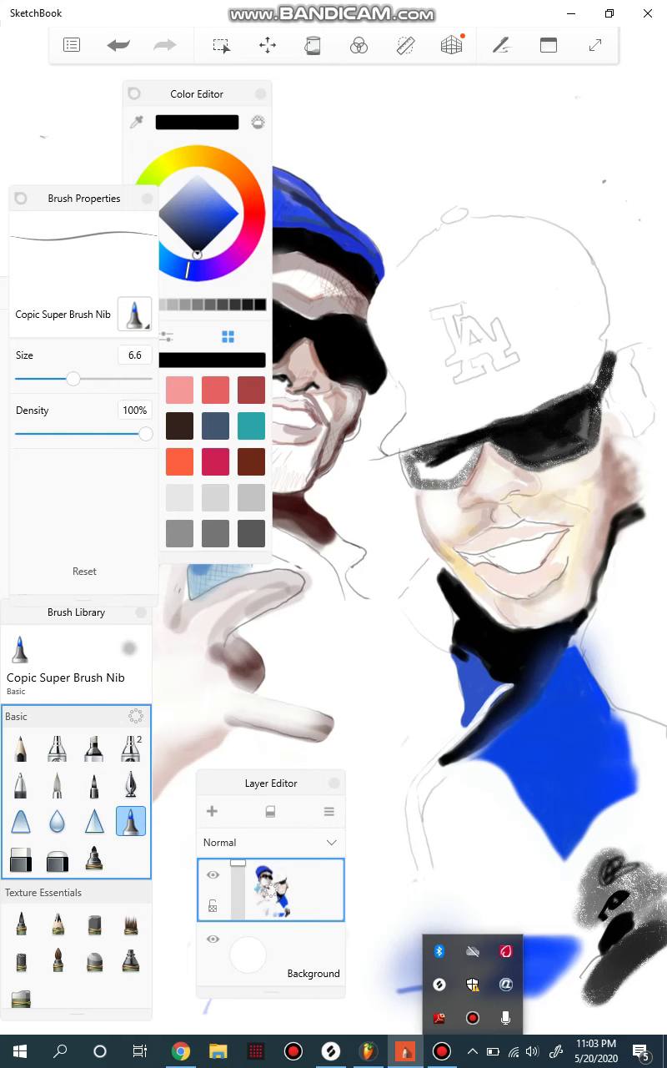
mouse_move(416, 453)
mouse_down()
mouse_move(454, 440)
mouse_move(436, 444)
mouse_up()
drag(435, 444, 556, 412)
- Fill the sunglasses lens nearest the ear with solid black, covering the grainy patches along its lower edge and nose side
drag(564, 428, 572, 421)
mouse_move(525, 455)
mouse_down()
mouse_move(574, 437)
mouse_move(577, 447)
mouse_up()
drag(535, 461, 576, 450)
mouse_move(569, 440)
mouse_down()
mouse_move(582, 435)
mouse_move(585, 417)
mouse_up()
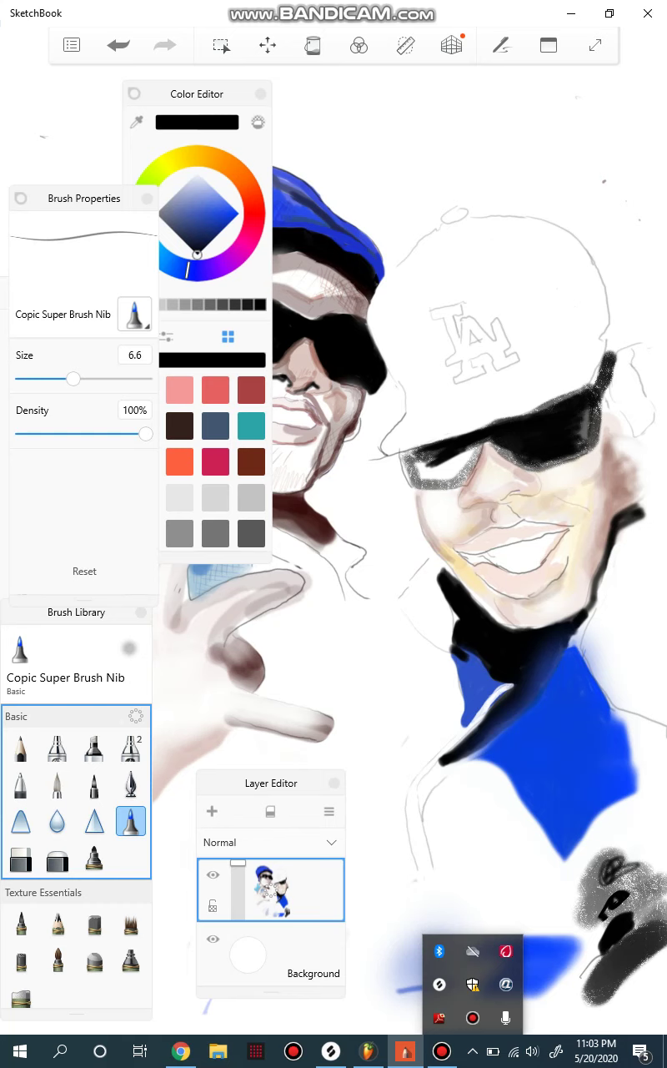
mouse_move(539, 474)
mouse_down()
mouse_move(581, 457)
mouse_move(600, 435)
mouse_move(582, 455)
mouse_move(559, 462)
mouse_up()
drag(539, 468, 568, 462)
mouse_move(539, 472)
mouse_down()
mouse_move(560, 466)
mouse_move(548, 465)
mouse_up()
mouse_move(532, 474)
mouse_down()
mouse_move(548, 467)
mouse_move(542, 458)
mouse_up()
mouse_move(520, 460)
mouse_down()
mouse_move(530, 454)
mouse_move(525, 447)
mouse_up()
mouse_move(500, 469)
mouse_down()
mouse_move(527, 448)
mouse_move(532, 458)
mouse_move(521, 453)
mouse_up()
mouse_move(494, 455)
mouse_down()
mouse_move(504, 444)
mouse_move(498, 440)
mouse_up()
mouse_move(490, 445)
mouse_down()
mouse_move(493, 439)
mouse_move(522, 443)
mouse_up()
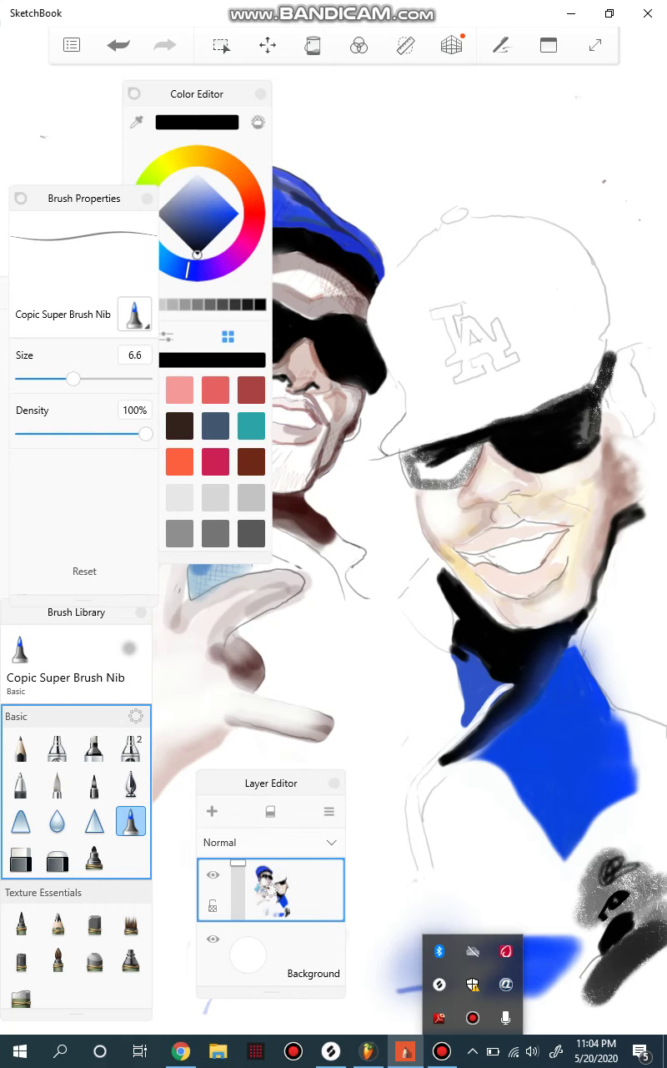
- Switch to the Ballpoint Pen at size 1.8 and solidify the sunglasses' outer edge and hinge near the ear in black
click(20, 784)
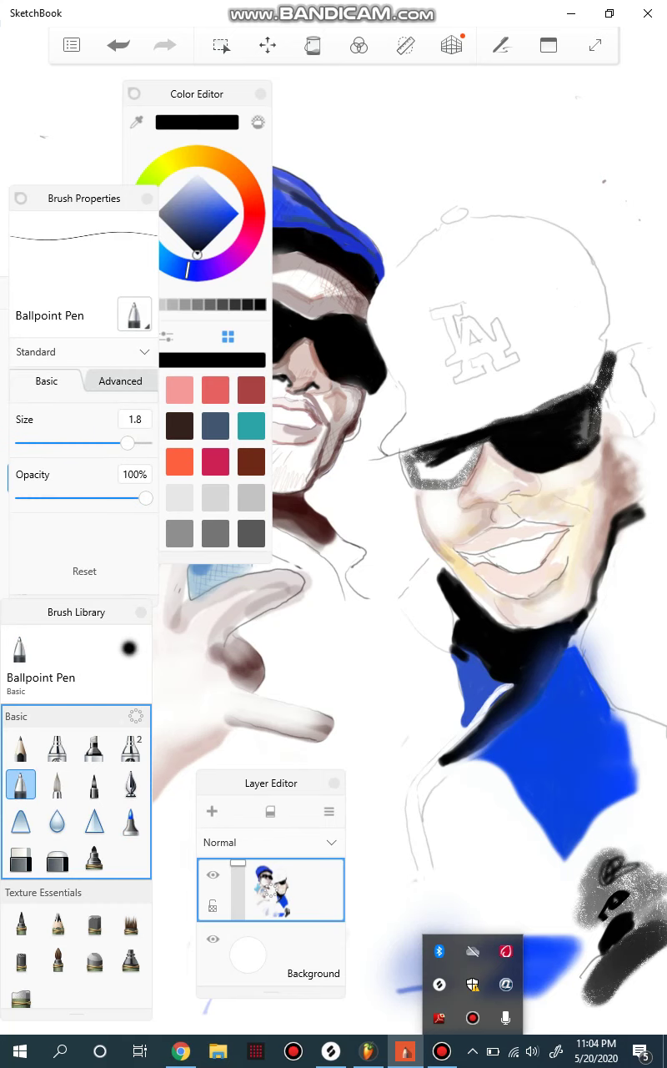
mouse_move(595, 383)
mouse_down()
mouse_move(588, 392)
mouse_move(598, 403)
mouse_up()
mouse_move(600, 401)
mouse_down()
mouse_move(594, 445)
mouse_move(586, 449)
mouse_move(594, 434)
mouse_move(581, 442)
mouse_move(575, 434)
mouse_move(575, 450)
mouse_move(588, 428)
mouse_up()
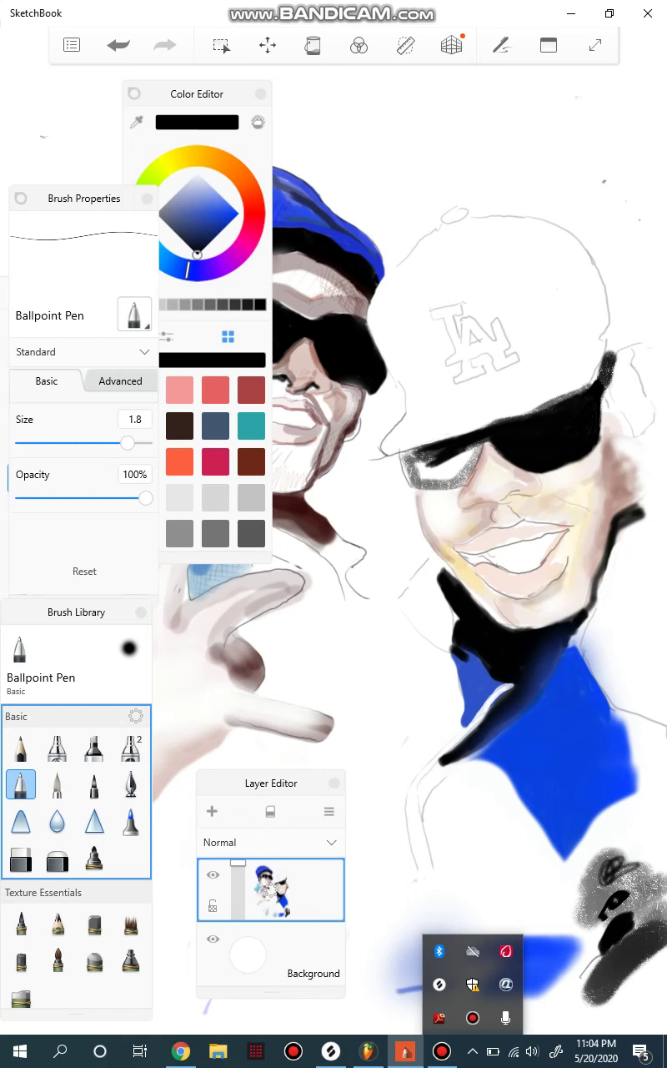
mouse_move(599, 375)
mouse_down()
mouse_move(592, 385)
mouse_move(597, 377)
mouse_up()
- Fill the second sunglasses lens and its grainy frame with solid black, from the nose bridge to the outer edge
mouse_move(484, 443)
mouse_down()
mouse_move(458, 487)
mouse_move(475, 471)
mouse_up()
mouse_move(487, 443)
mouse_down()
mouse_move(481, 458)
mouse_move(459, 453)
mouse_move(442, 464)
mouse_move(455, 487)
mouse_move(427, 480)
mouse_move(427, 487)
mouse_move(455, 489)
mouse_move(471, 474)
mouse_move(464, 486)
mouse_move(486, 443)
mouse_up()
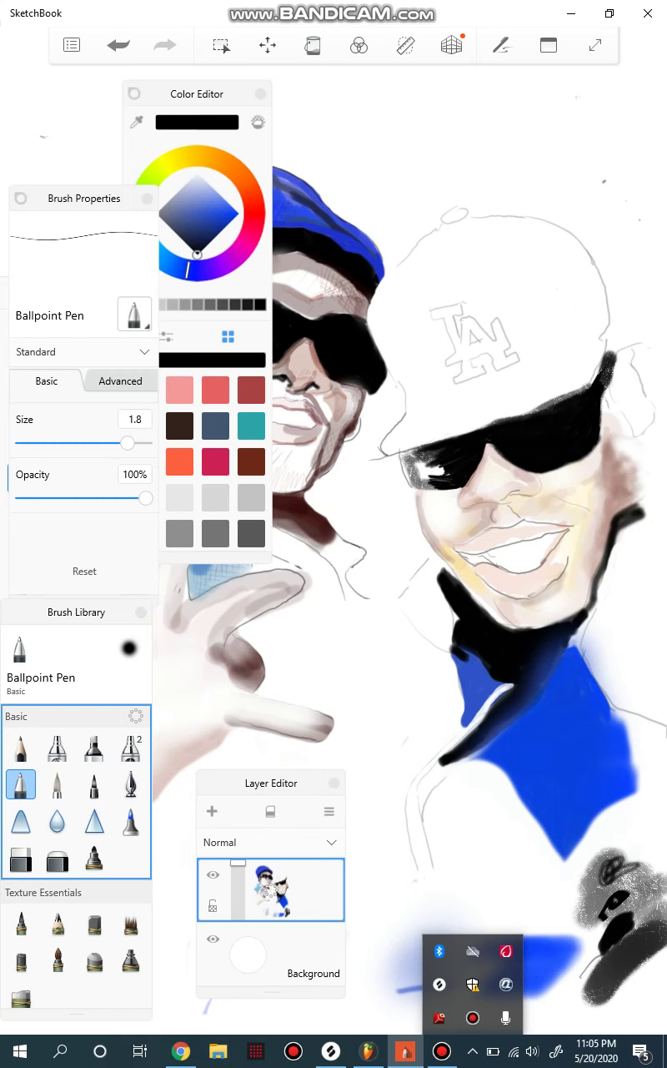
mouse_move(447, 464)
mouse_down()
mouse_move(439, 474)
mouse_move(449, 475)
mouse_move(426, 485)
mouse_move(427, 475)
mouse_move(410, 462)
mouse_up()
mouse_move(417, 450)
mouse_down()
mouse_move(409, 468)
mouse_move(419, 475)
mouse_up()
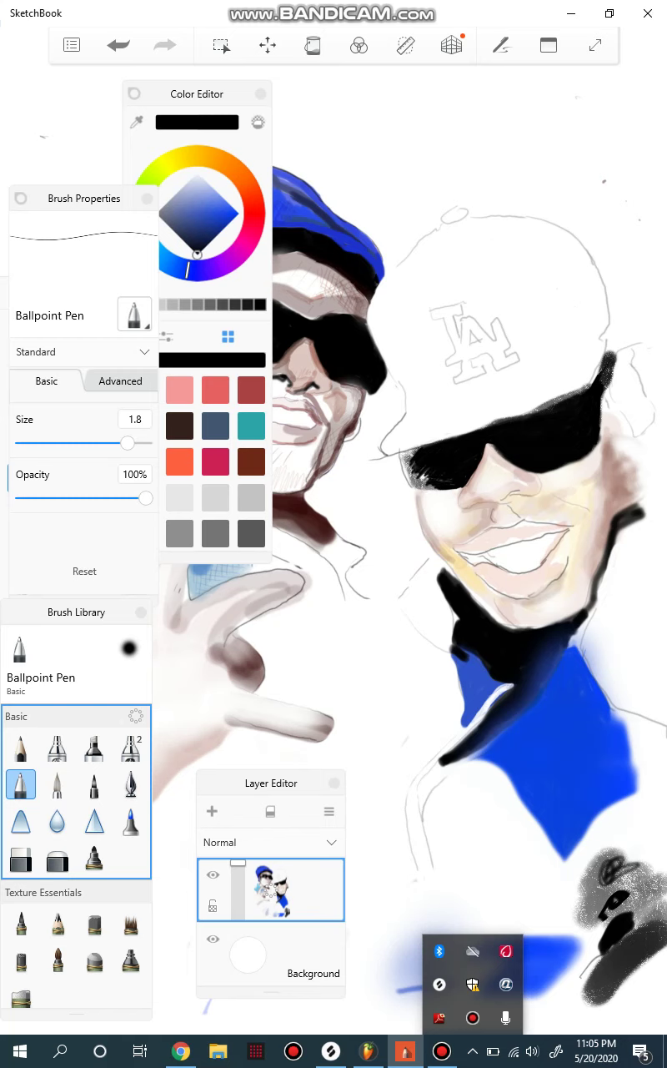
mouse_move(414, 487)
mouse_down()
mouse_move(439, 490)
mouse_move(431, 491)
mouse_up()
mouse_move(434, 481)
mouse_down()
mouse_move(451, 479)
mouse_move(413, 465)
mouse_move(426, 475)
mouse_move(420, 483)
mouse_move(415, 453)
mouse_move(428, 447)
mouse_move(410, 452)
mouse_up()
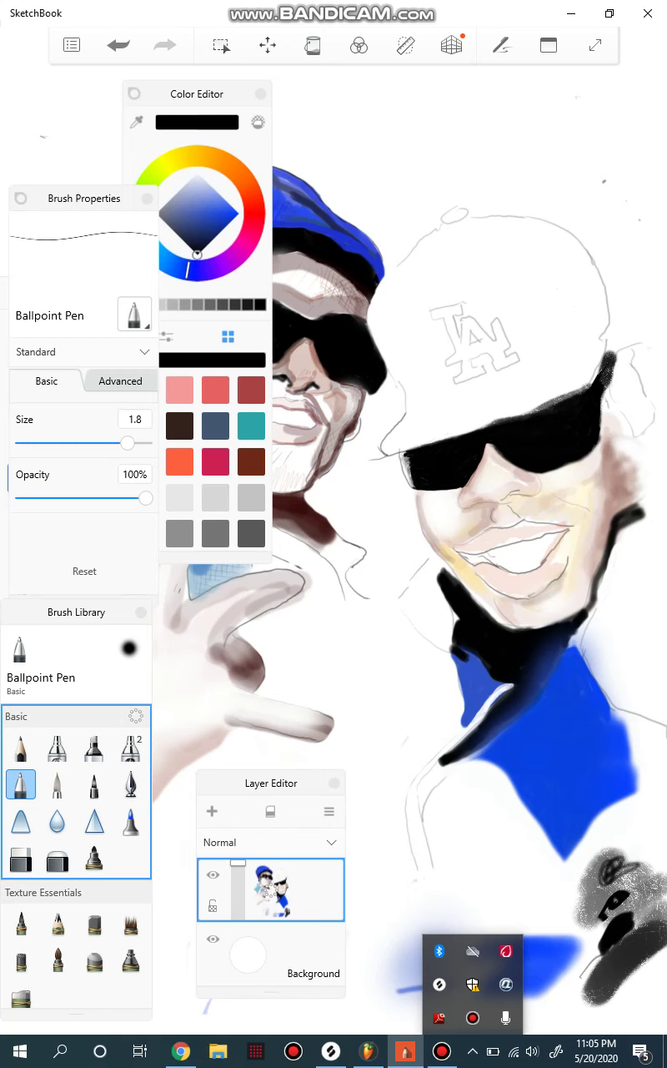
- Extend the sunglasses' far outer corner in black up to the cap brim's edge
mouse_move(407, 460)
mouse_down()
mouse_move(398, 452)
mouse_move(416, 487)
mouse_move(398, 455)
mouse_move(407, 451)
mouse_move(399, 456)
mouse_move(406, 454)
mouse_move(406, 464)
mouse_move(405, 455)
mouse_up()
drag(405, 466, 403, 454)
drag(406, 452, 400, 448)
- Set the Hard Eraser to size 3.9 and trim the sunglasses' outer corner and upper edge along the cap brim
click(21, 859)
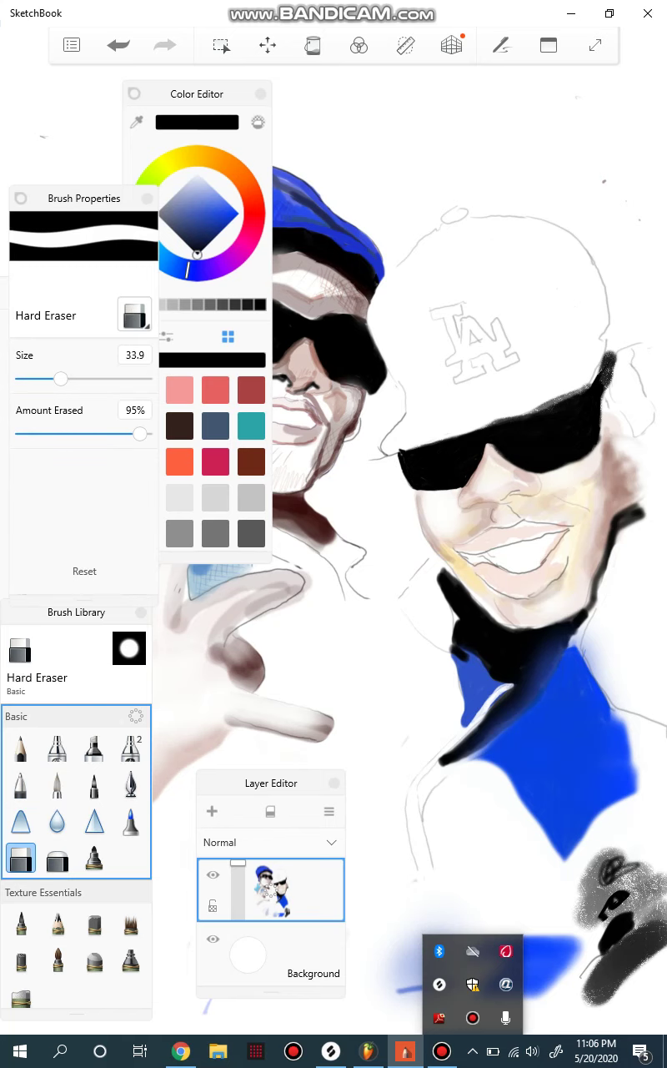
mouse_move(422, 452)
mouse_down()
mouse_move(396, 442)
mouse_move(413, 455)
mouse_up()
key(ctrl+z)
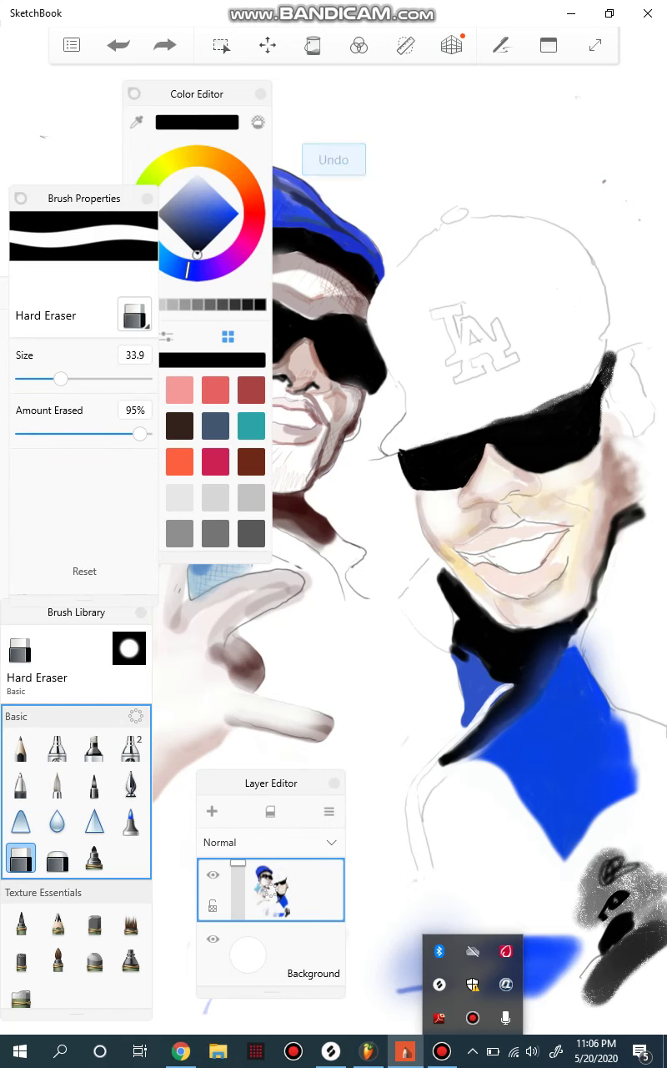
drag(60, 378, 25, 378)
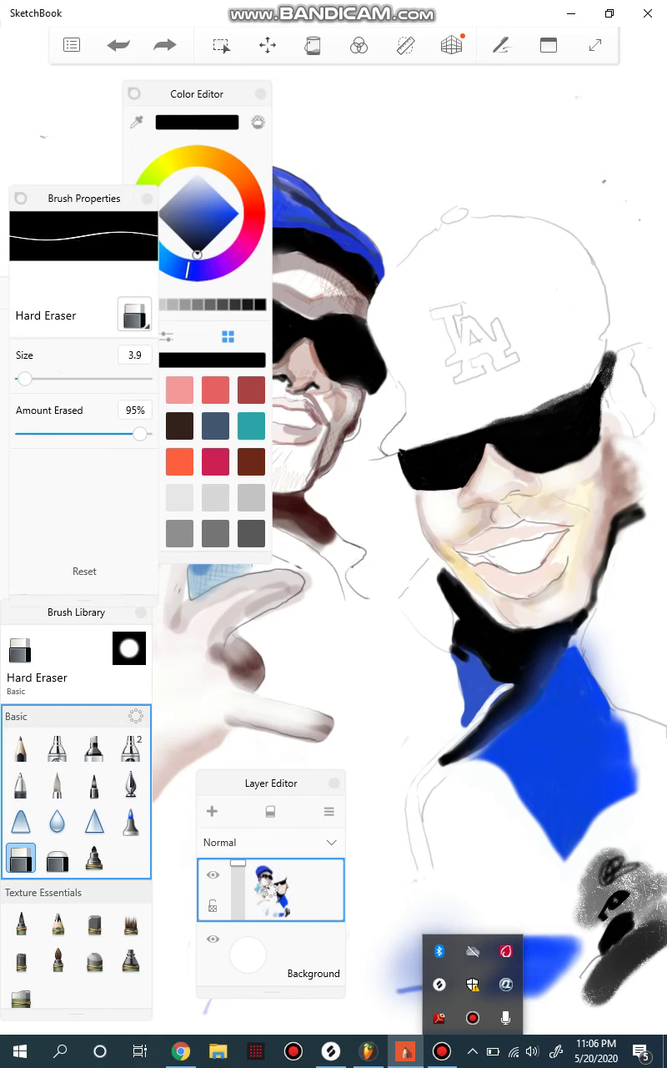
drag(397, 452, 405, 451)
mouse_move(501, 419)
mouse_down()
mouse_move(489, 423)
mouse_move(591, 381)
mouse_move(526, 415)
mouse_move(447, 437)
mouse_up()
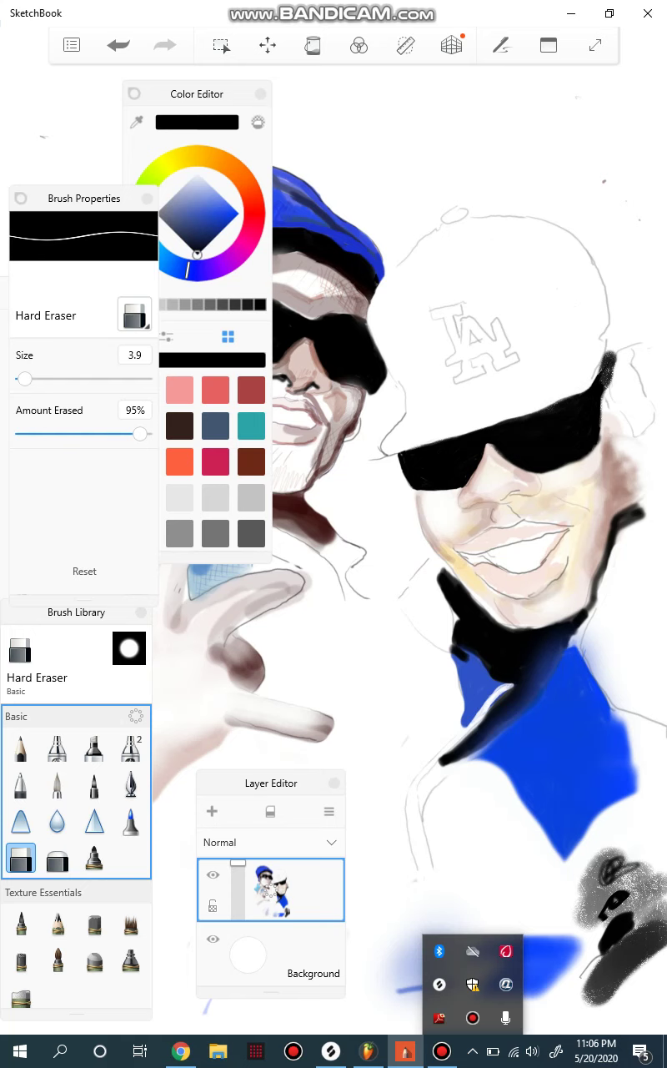
- Check the running recording in Bandicam and return to the SketchBook drawing
click(473, 1018)
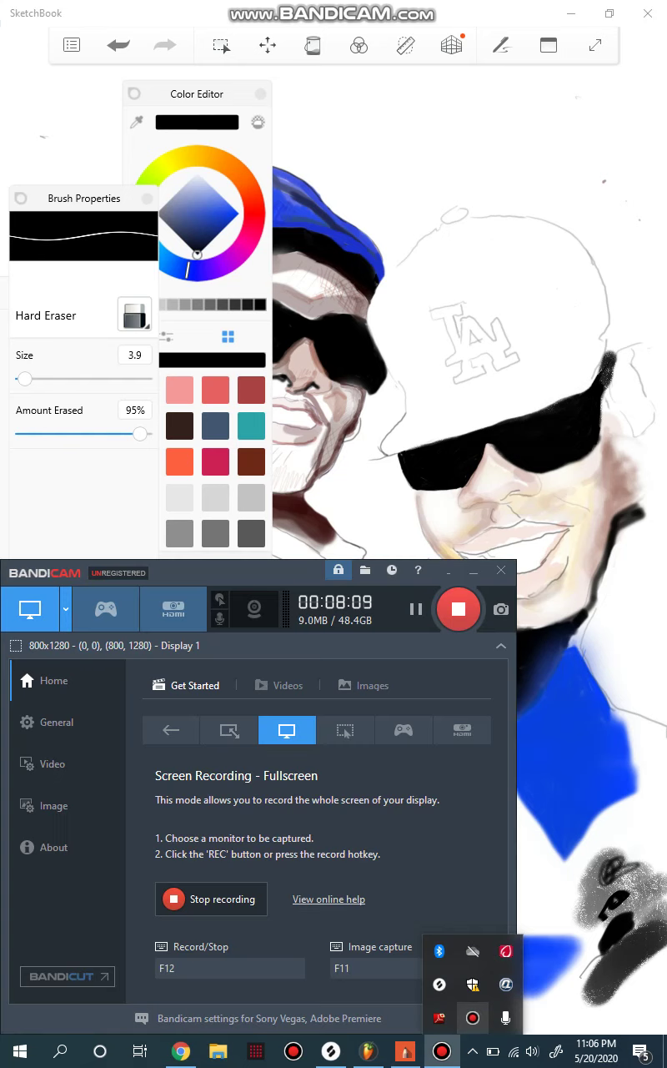
click(474, 572)
- Collapse the Brush Properties and Color Editor palettes and move the Layer Editor off the striped shirt area below the hand
click(21, 198)
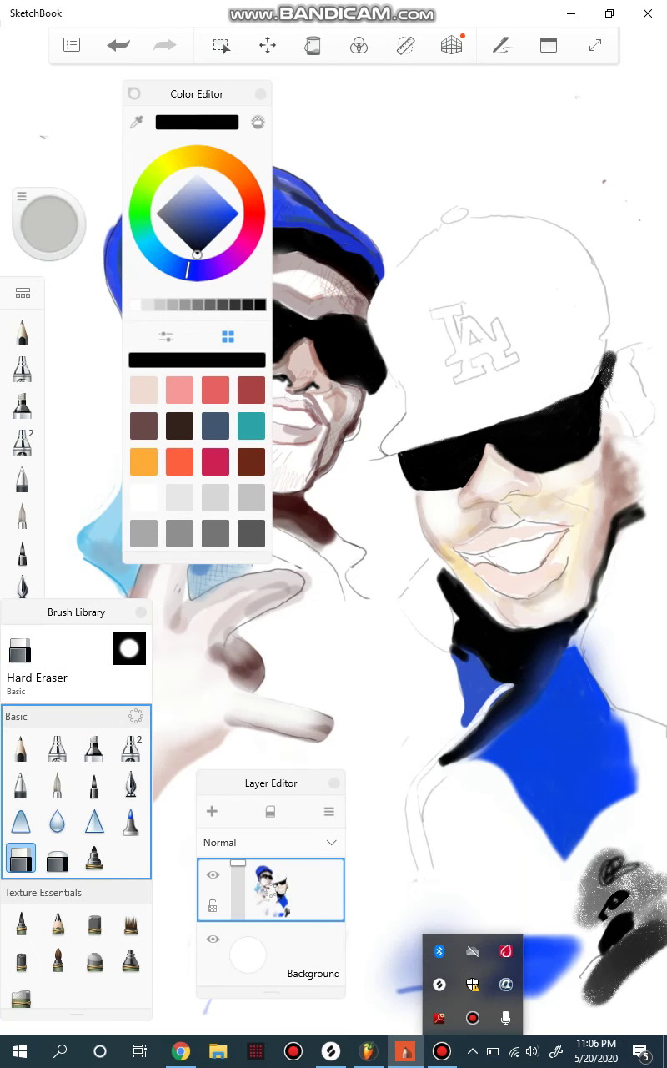
click(134, 94)
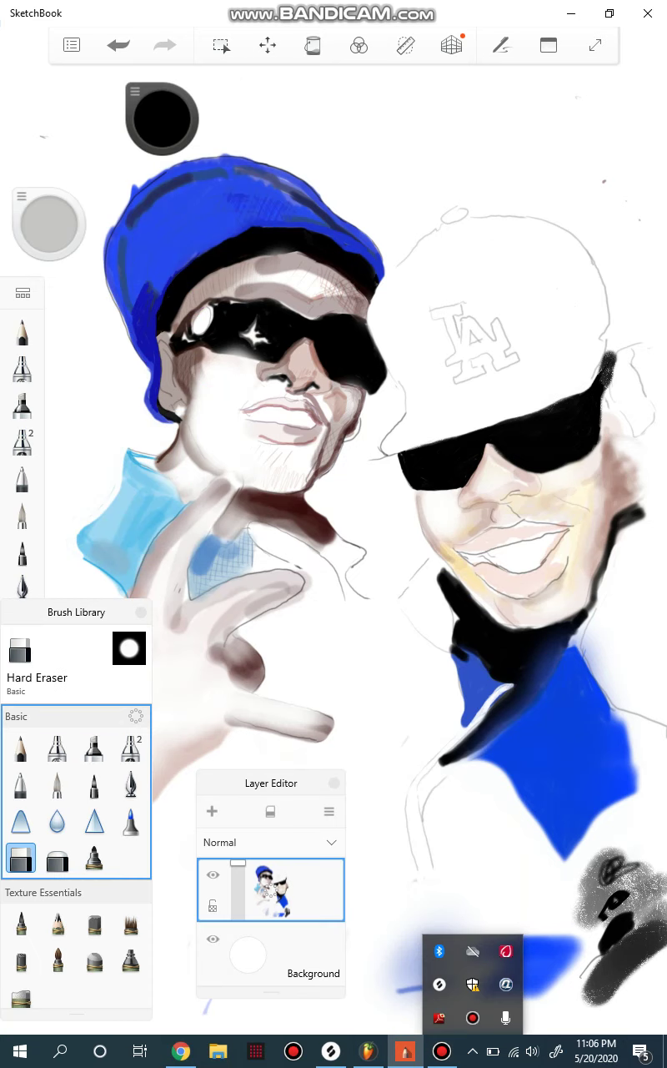
mouse_move(76, 611)
mouse_down()
mouse_move(276, 612)
mouse_move(76, 612)
mouse_up()
mouse_move(272, 782)
mouse_down()
mouse_move(426, 764)
mouse_move(593, 805)
mouse_up()
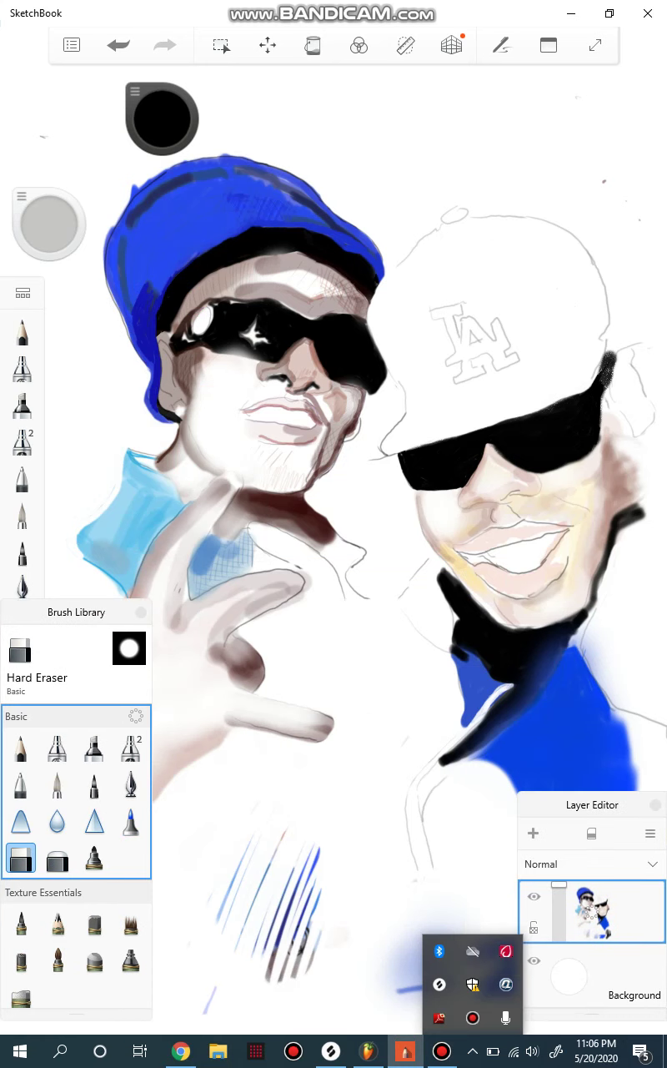
click(443, 1051)
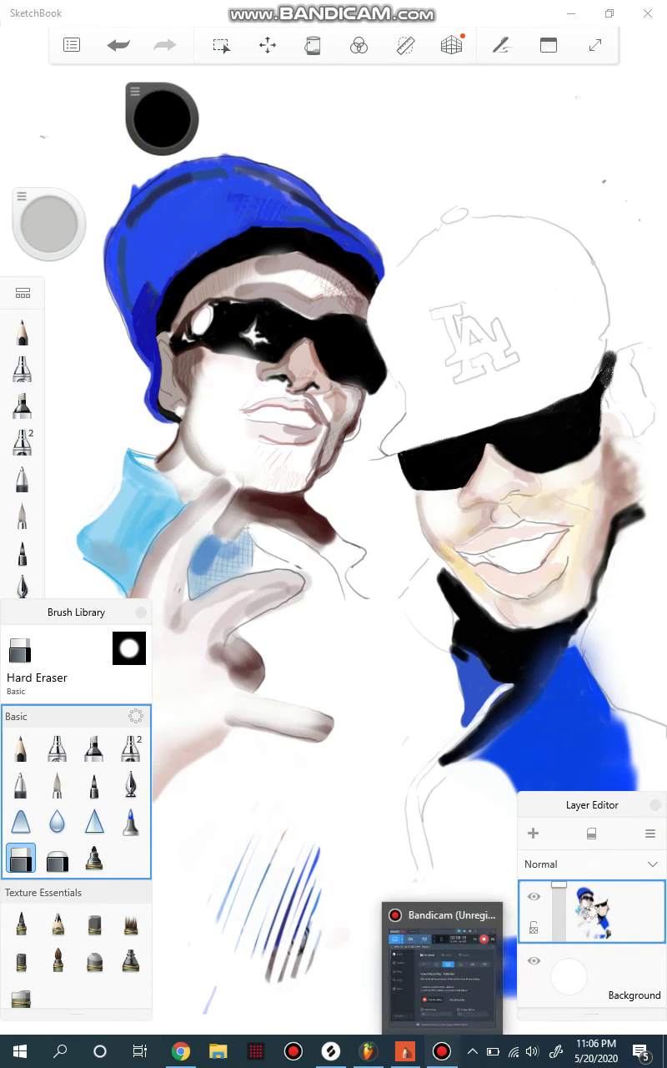
mouse_move(76, 611)
mouse_down()
mouse_move(591, 612)
mouse_move(76, 612)
mouse_up()
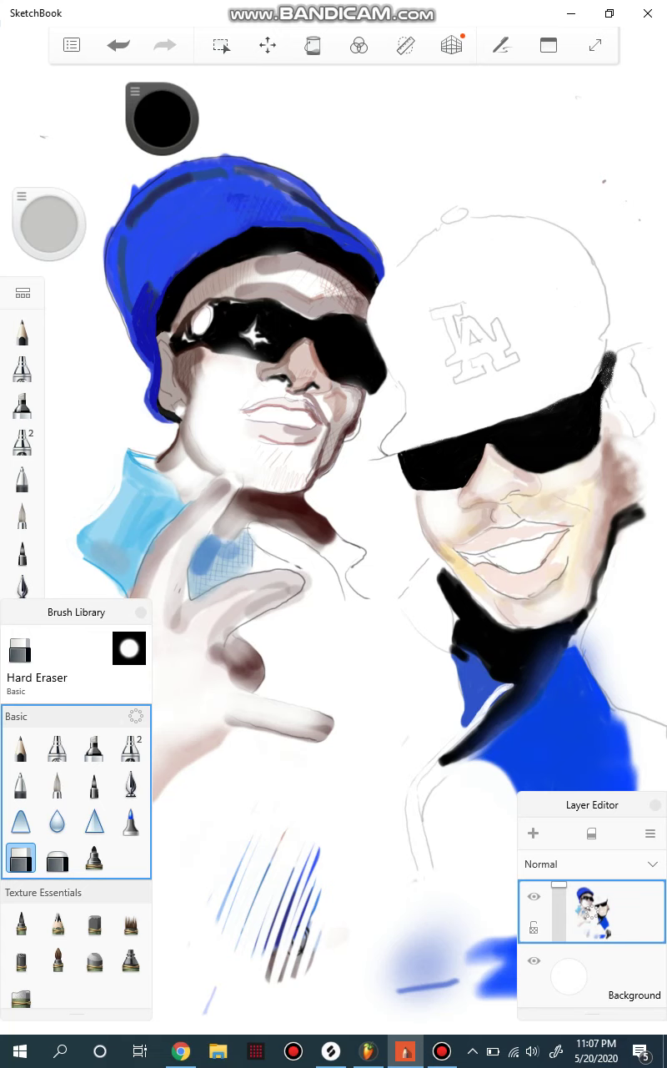
- Choose bright blue and use the Ballpoint Pen to outline and start filling the shirt collar beside the capped man's jaw
click(162, 119)
click(222, 212)
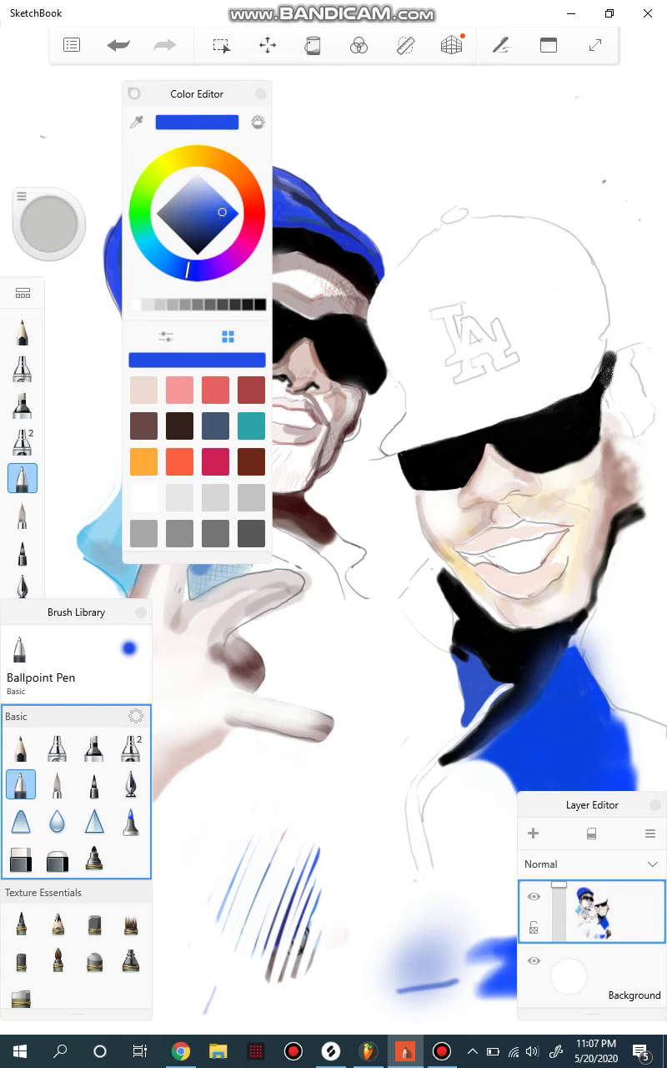
mouse_move(437, 559)
mouse_down()
mouse_move(460, 578)
mouse_move(434, 556)
mouse_move(426, 560)
mouse_move(381, 641)
mouse_move(392, 638)
mouse_move(436, 559)
mouse_move(443, 560)
mouse_move(436, 563)
mouse_up()
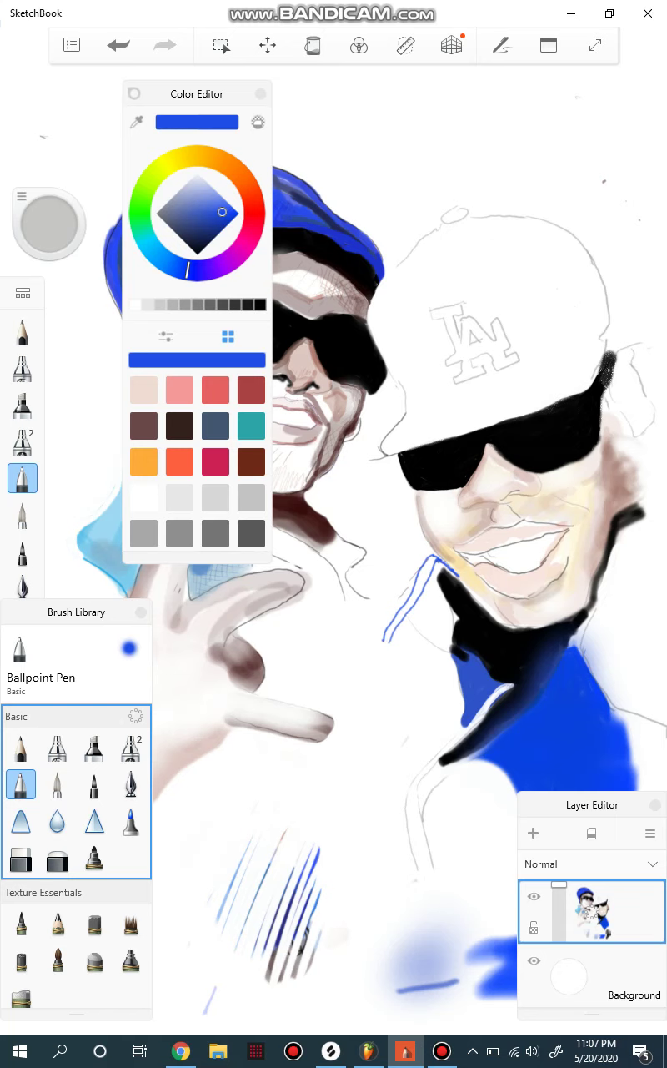
mouse_move(432, 559)
mouse_down()
mouse_move(438, 554)
mouse_move(459, 580)
mouse_up()
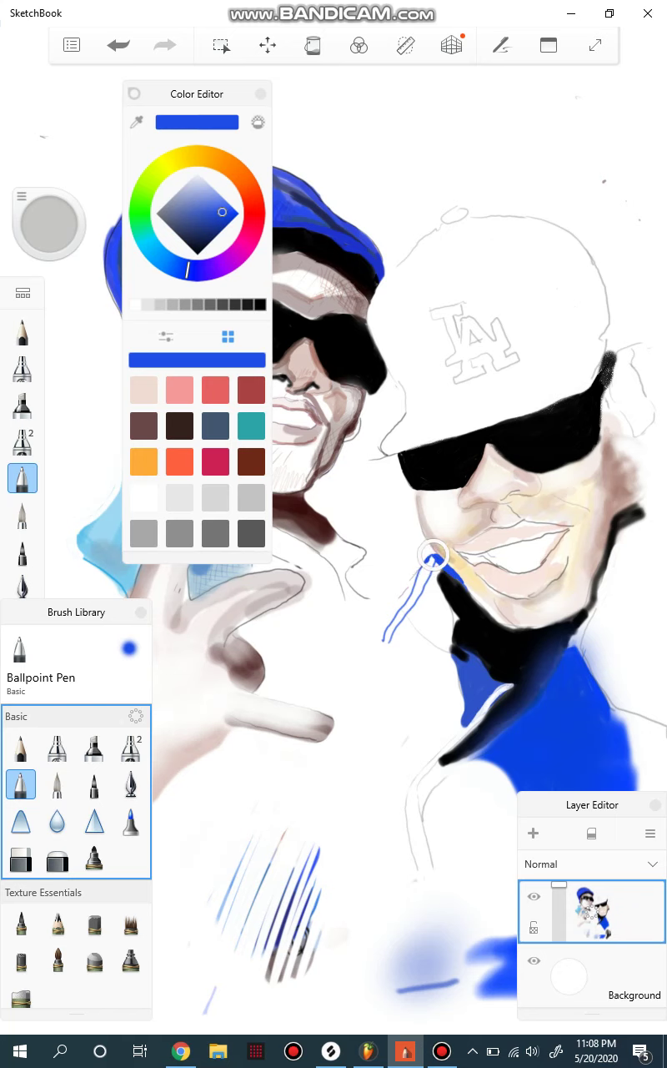
drag(425, 563, 432, 561)
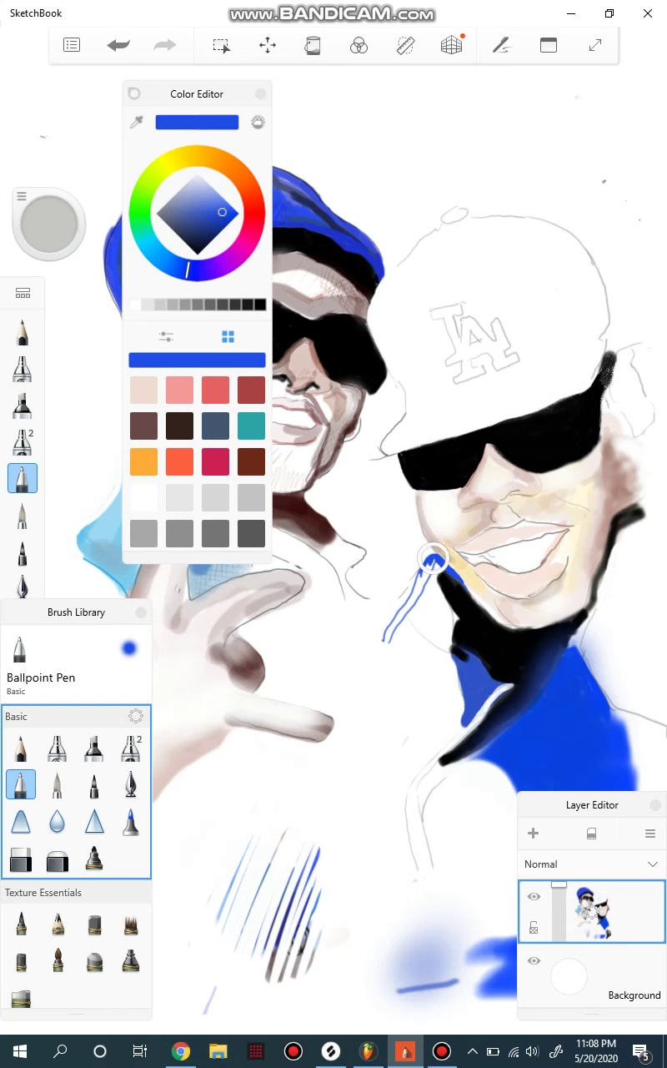